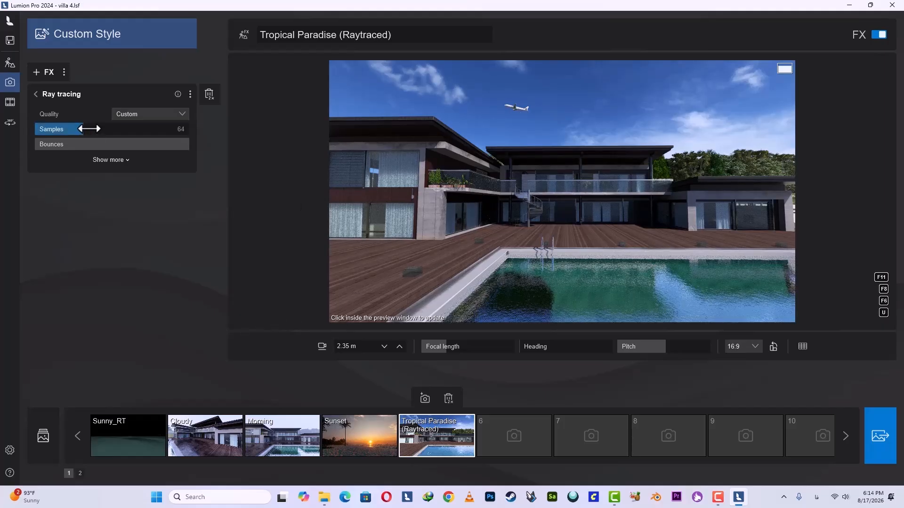
# Lower the ray tracing samples to about a quarter of the range and slightly adjust the photo's camera view.
pyautogui.moveTo(81, 129); pyautogui.dragTo(75, 130)
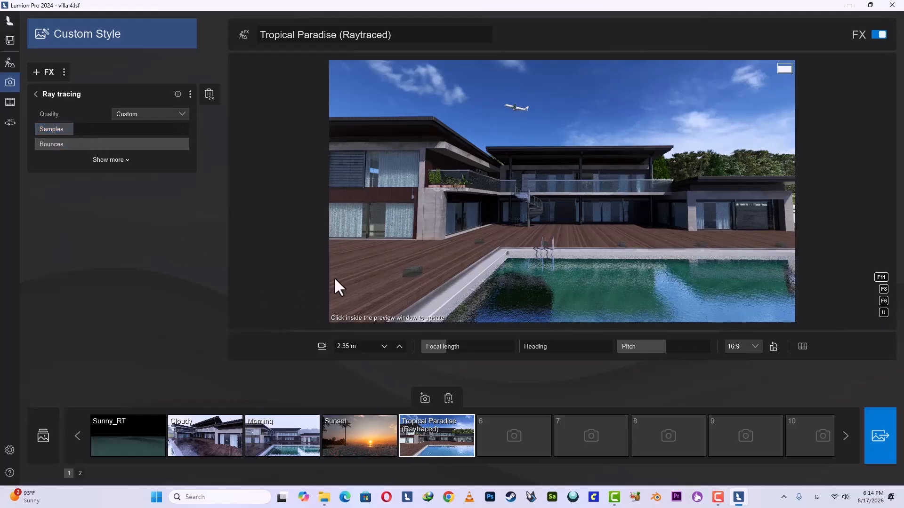
pyautogui.click(489, 210)
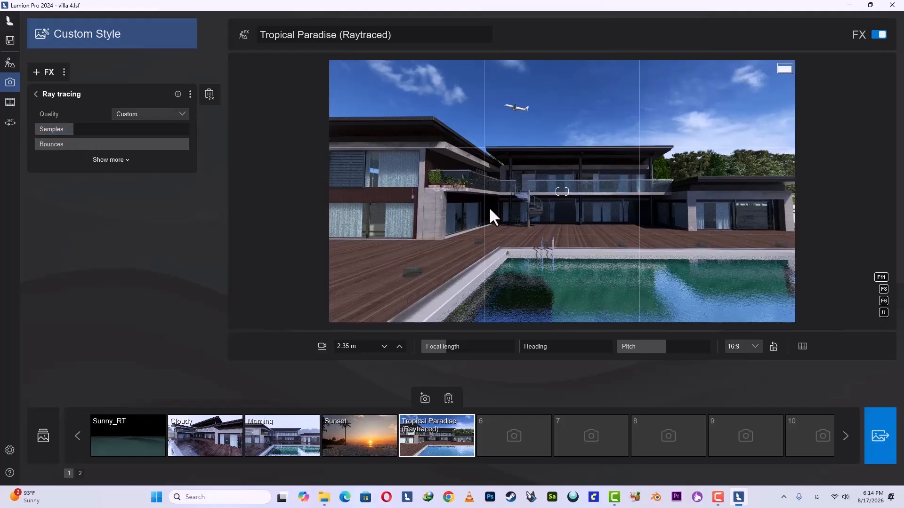
pyautogui.moveTo(516, 205); pyautogui.dragTo(516, 202, button='right')
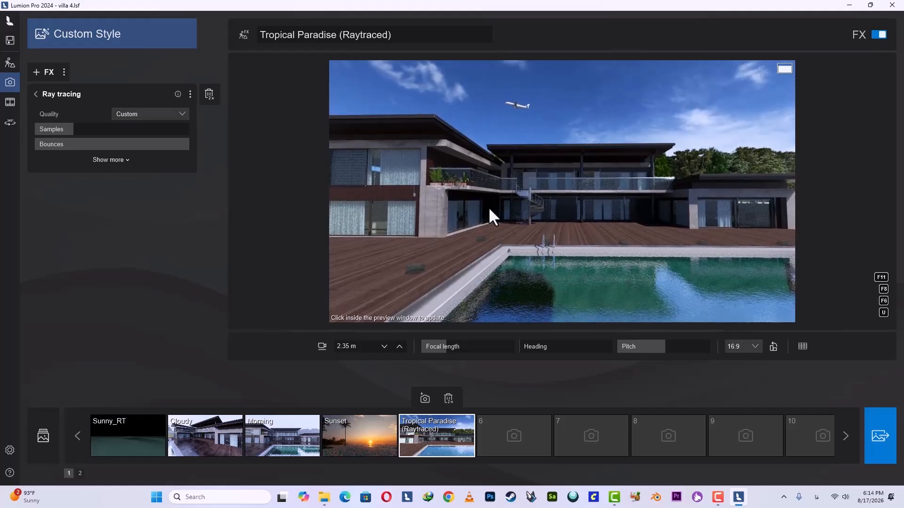
pyautogui.click(36, 95)
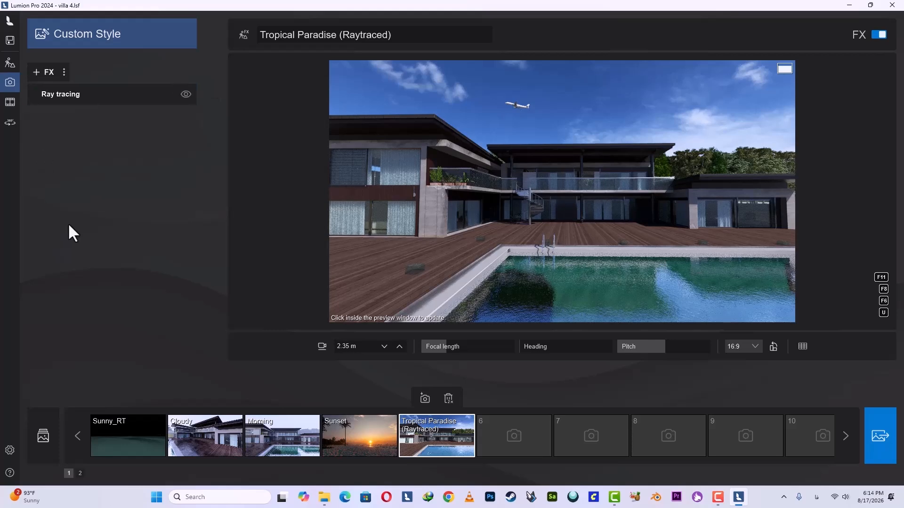
# Add the 2-Point perspective effect to the photo and compare the view with it disabled and enabled.
pyautogui.click(41, 77)
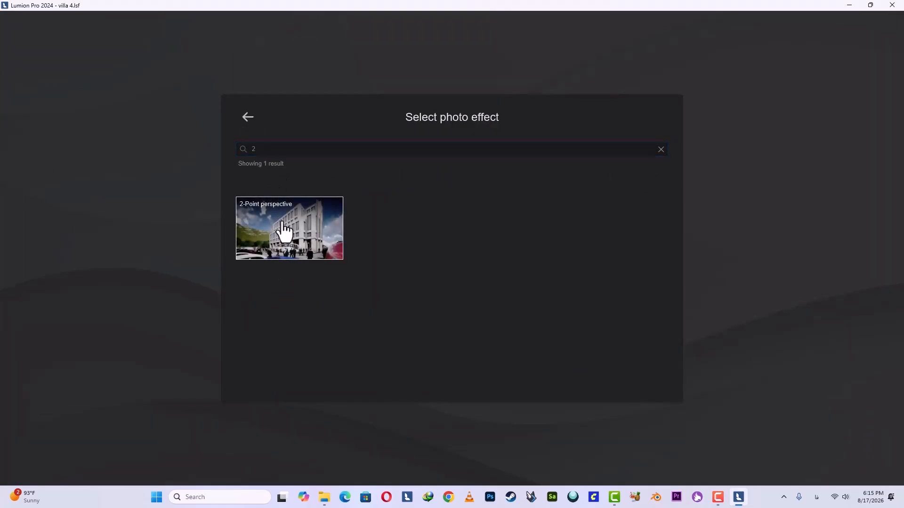
pyautogui.click(282, 232)
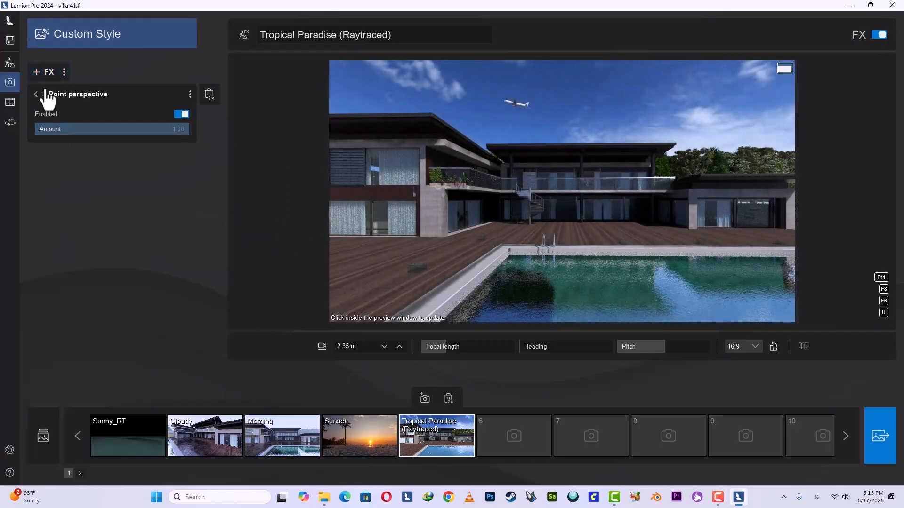
pyautogui.click(40, 94)
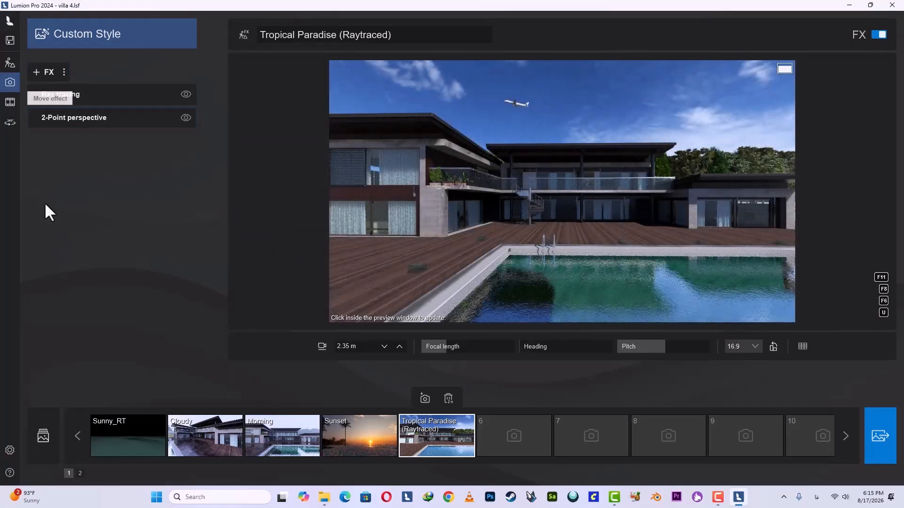
pyautogui.click(185, 118)
pyautogui.click(186, 117)
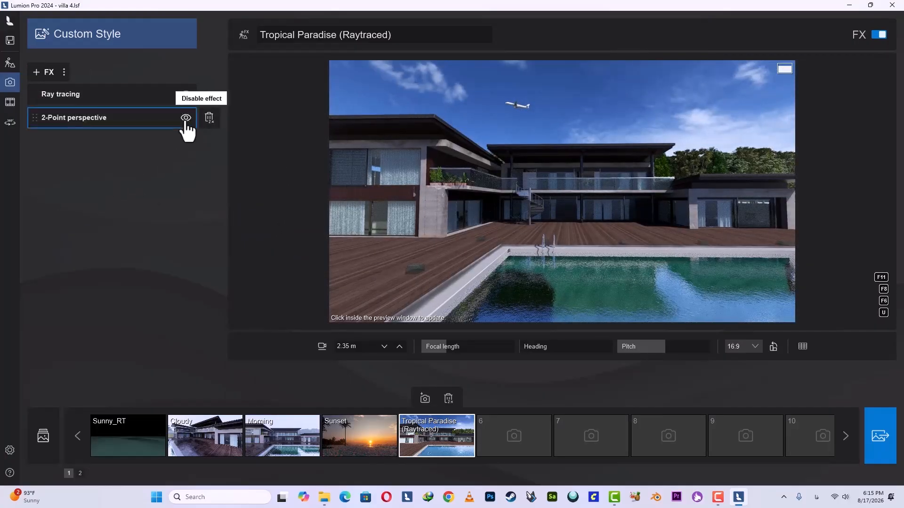
pyautogui.click(555, 165)
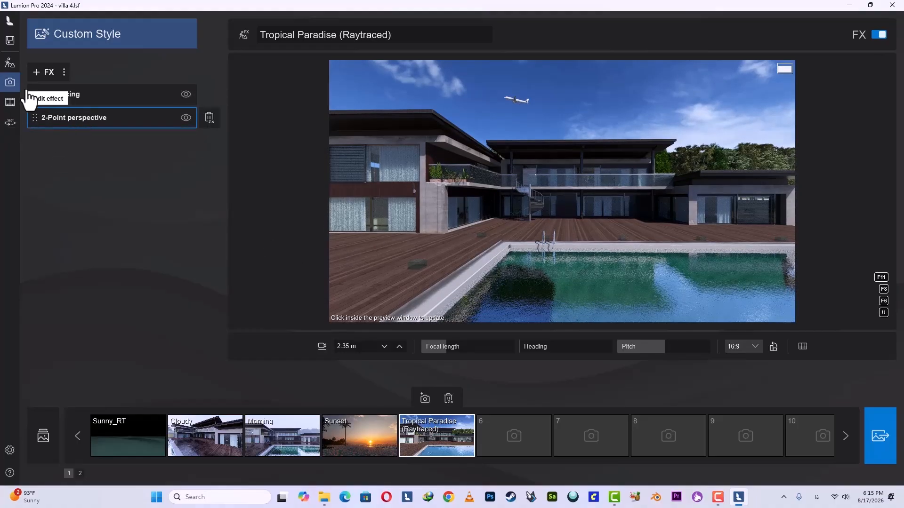
# Add the Real skies effect and choose the first sky in the Overcast category.
pyautogui.click(43, 72)
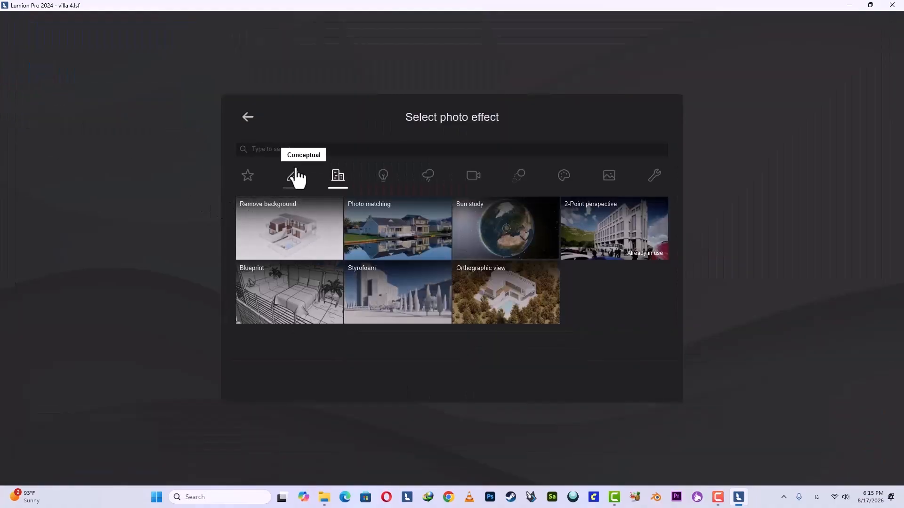
pyautogui.click(282, 149)
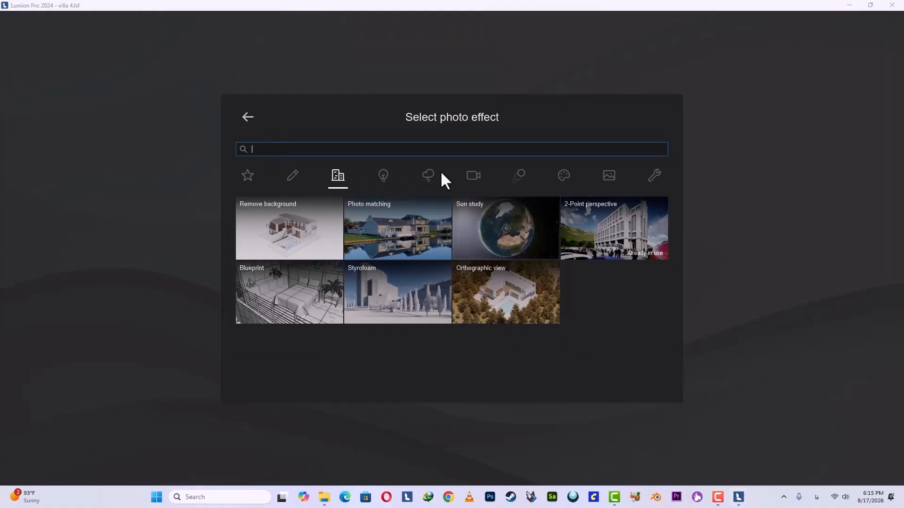
pyautogui.click(250, 181)
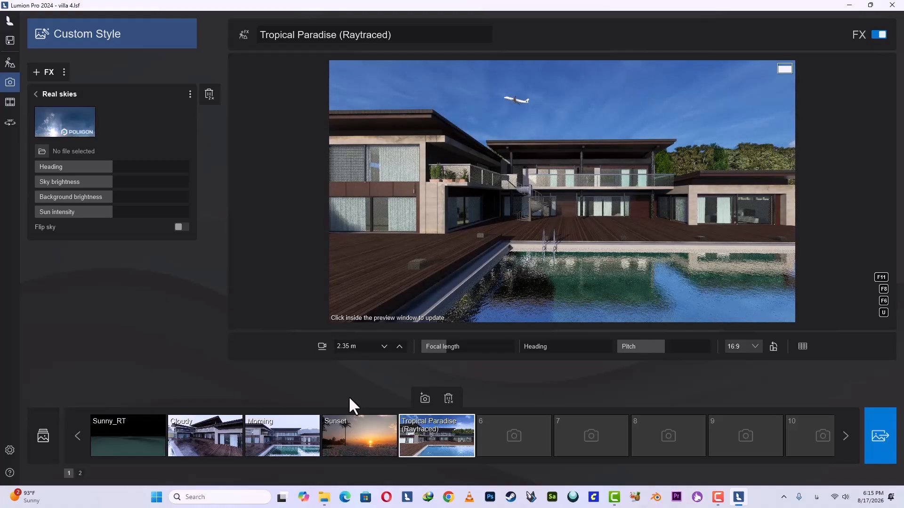
pyautogui.click(80, 131)
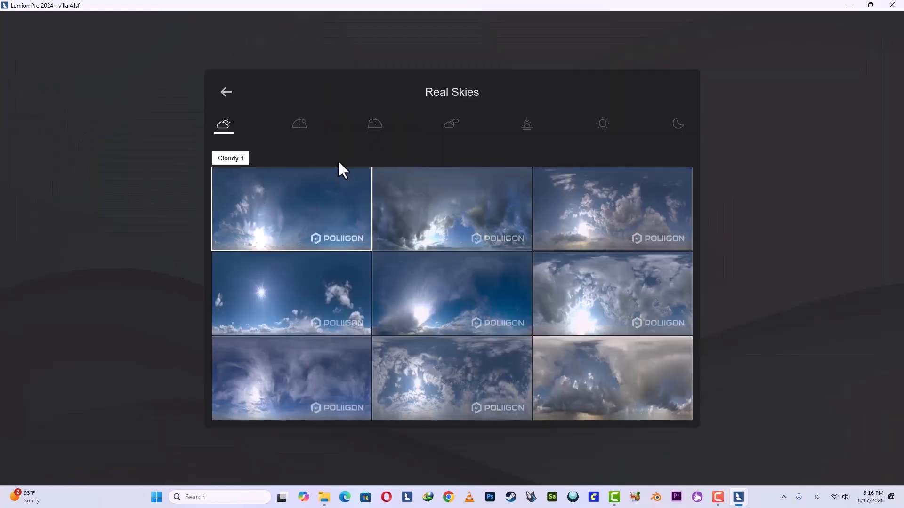
pyautogui.click(451, 125)
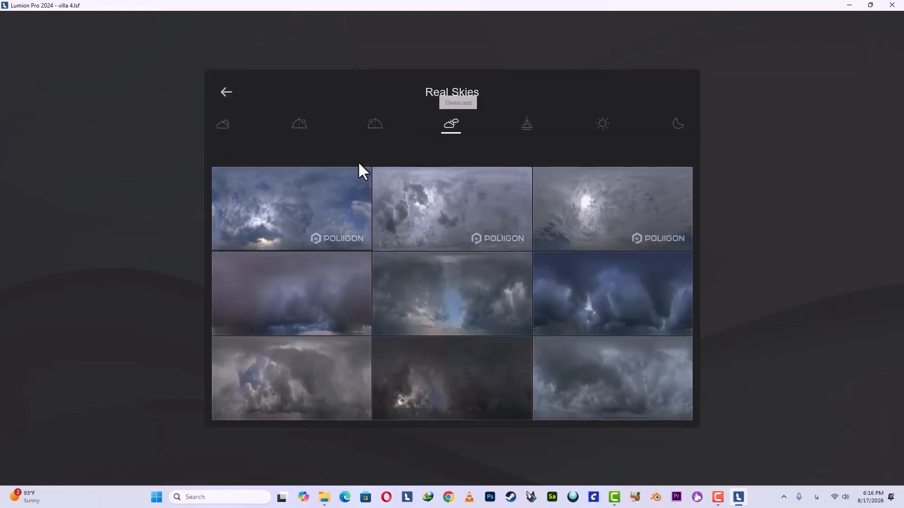
pyautogui.click(279, 220)
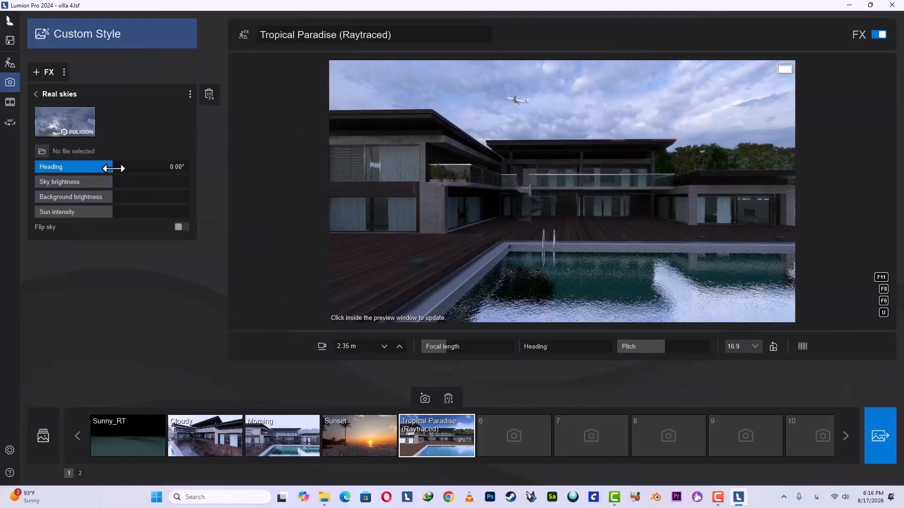
# Rotate the Real skies heading slightly, reduce the sky brightness a little, and lower the background brightness to 78.72%.
pyautogui.moveTo(113, 168); pyautogui.dragTo(121, 169)
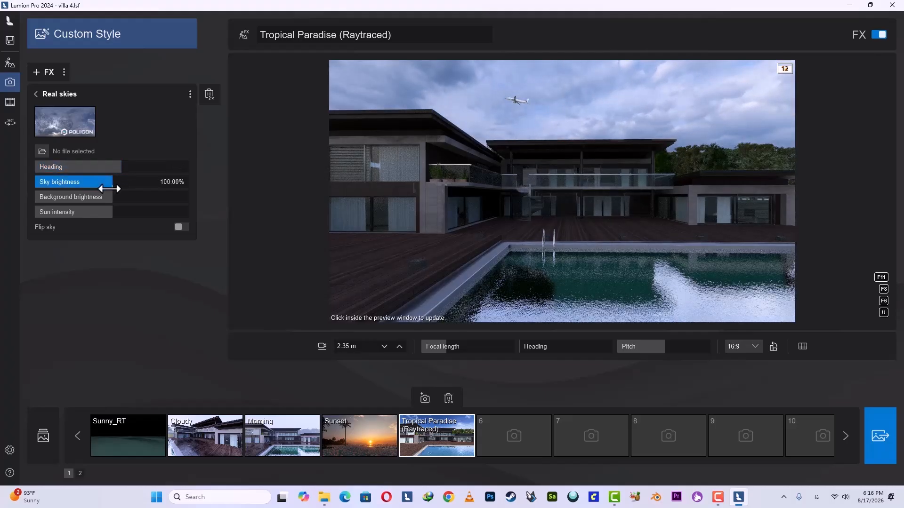
pyautogui.moveTo(114, 180); pyautogui.dragTo(106, 199)
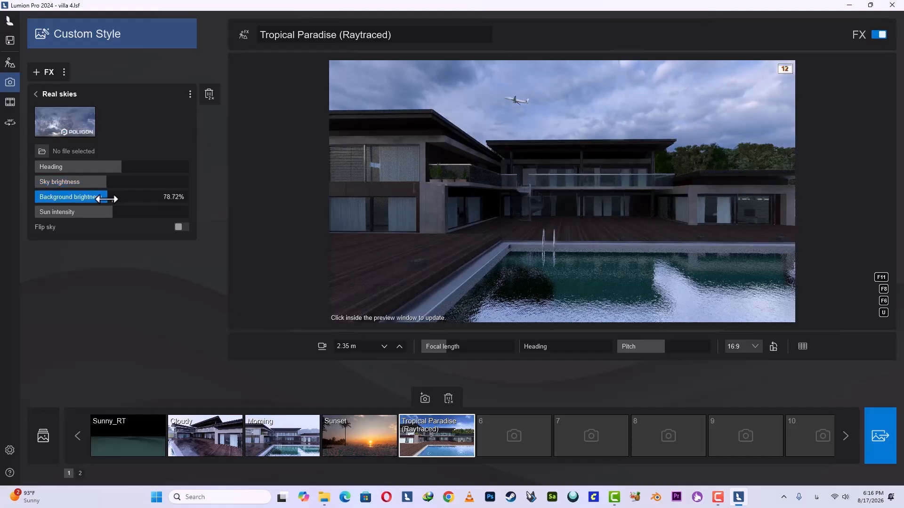
pyautogui.click(35, 94)
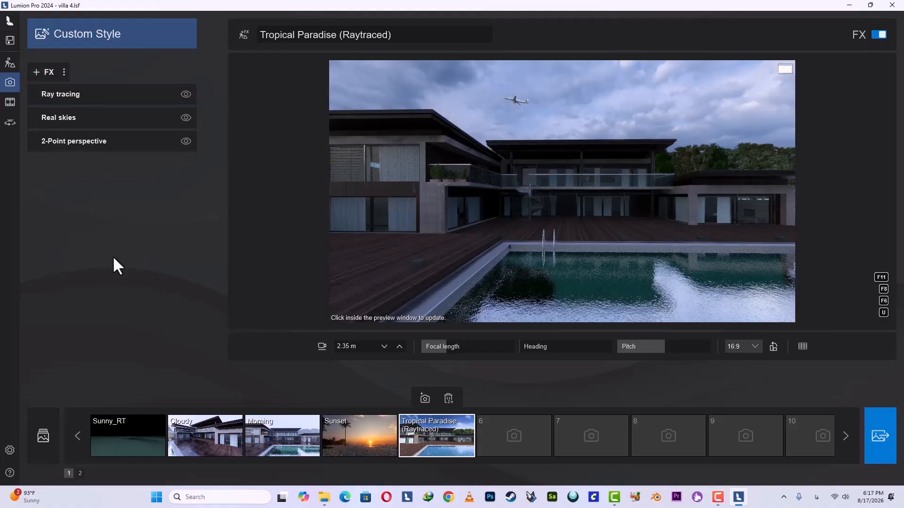
# Add the Color correction effect to the photo and raise its exposure and contrast moderately.
pyautogui.click(46, 73)
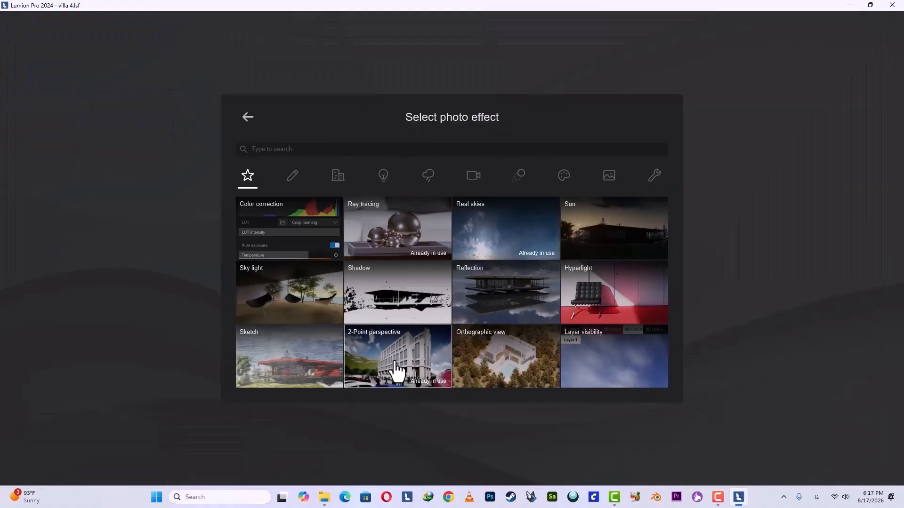
pyautogui.click(276, 228)
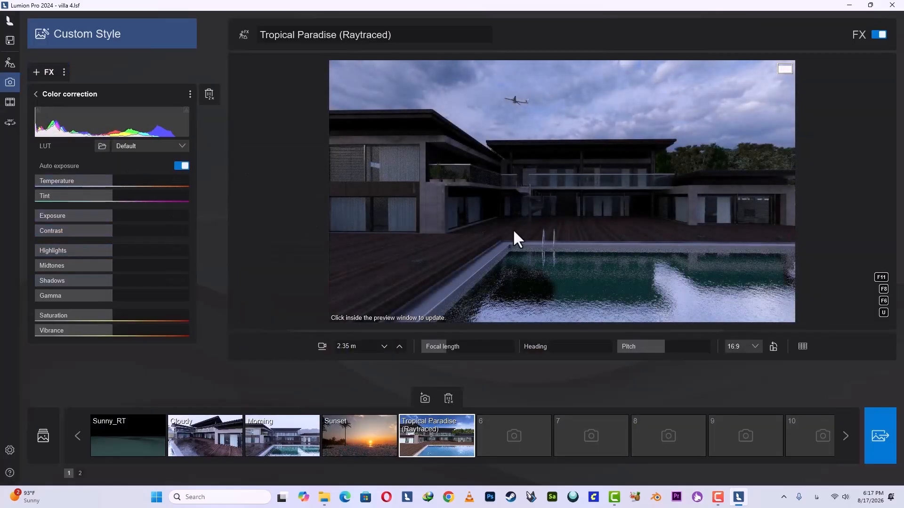
pyautogui.click(513, 231)
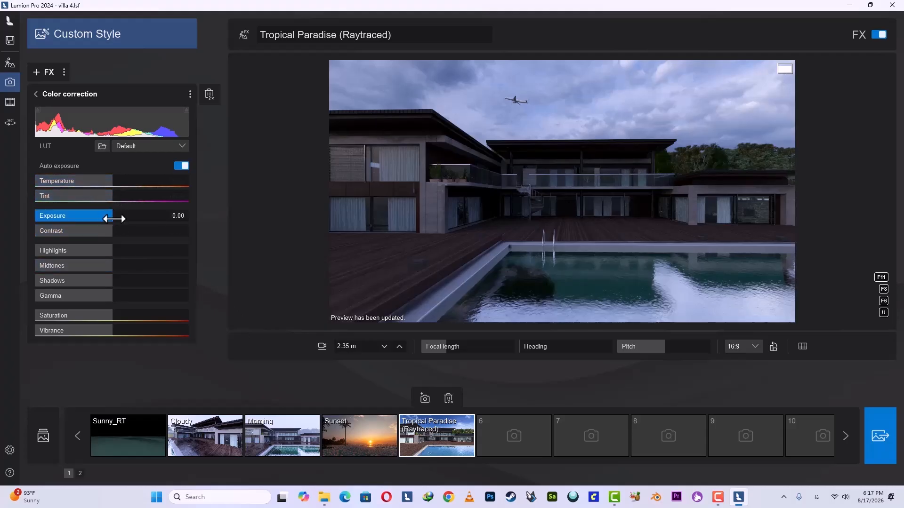
pyautogui.moveTo(109, 216); pyautogui.dragTo(128, 220)
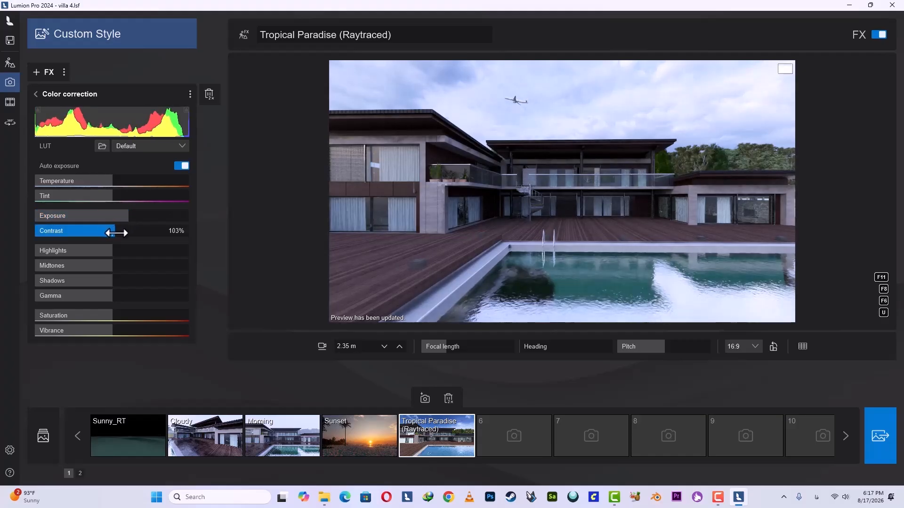
pyautogui.moveTo(125, 232)
pyautogui.mouseDown()
pyautogui.moveTo(106, 236)
pyautogui.moveTo(130, 239)
pyautogui.mouseUp()
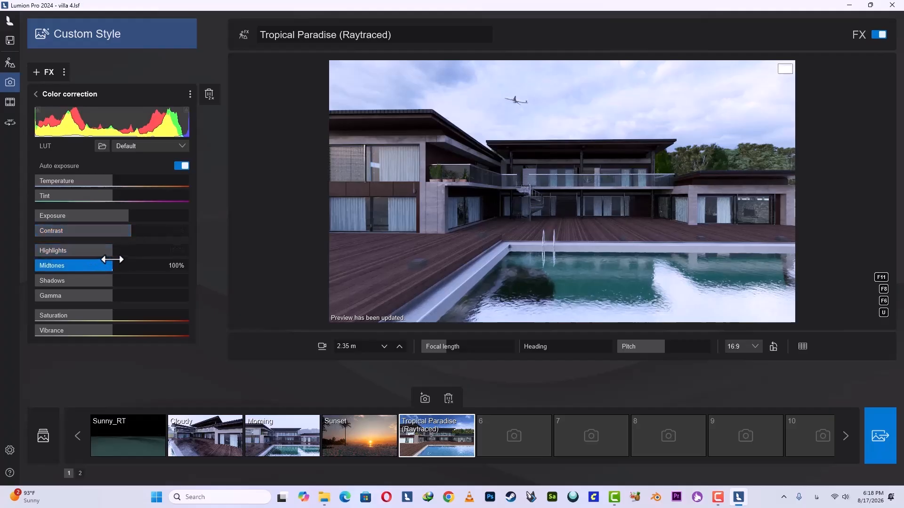
# Lower the highlights and shadows in Color correction, raise the midtones slightly, and leave the temperature at 100%.
pyautogui.click(115, 249)
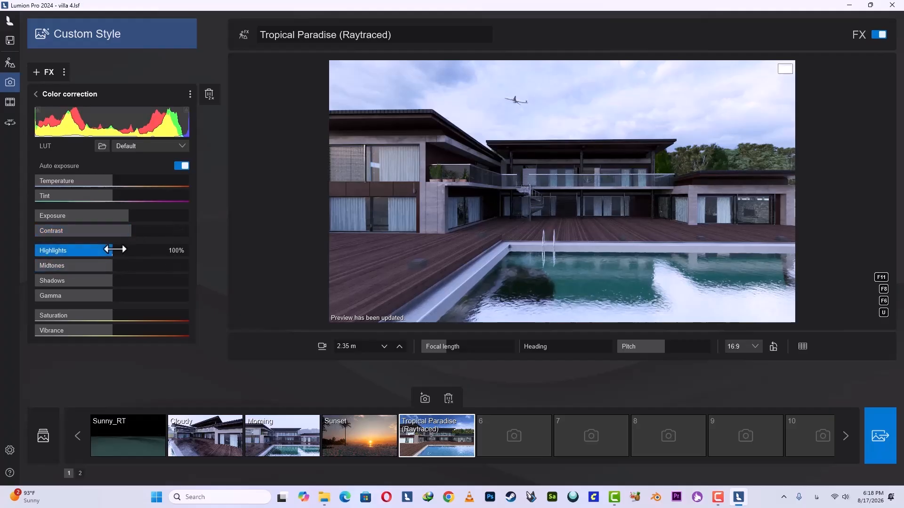
pyautogui.moveTo(112, 250); pyautogui.dragTo(88, 256)
pyautogui.click(108, 267)
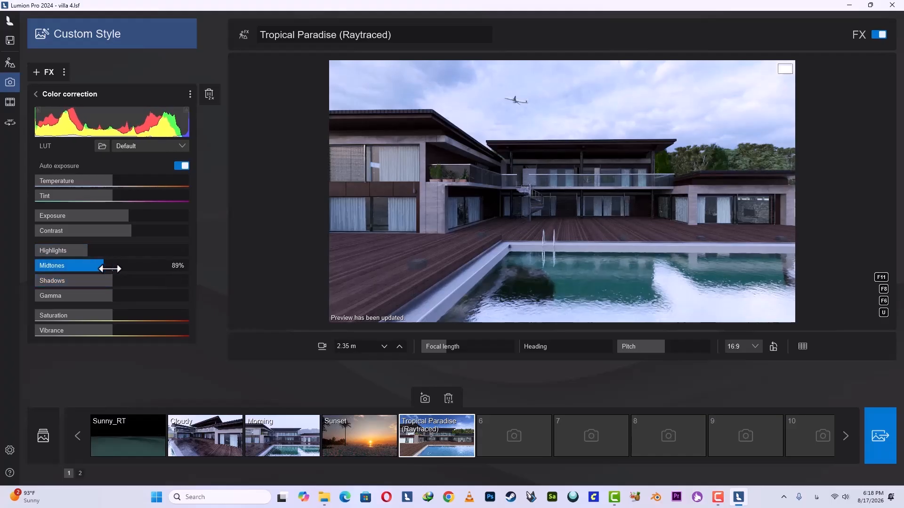
pyautogui.moveTo(113, 270); pyautogui.dragTo(101, 285)
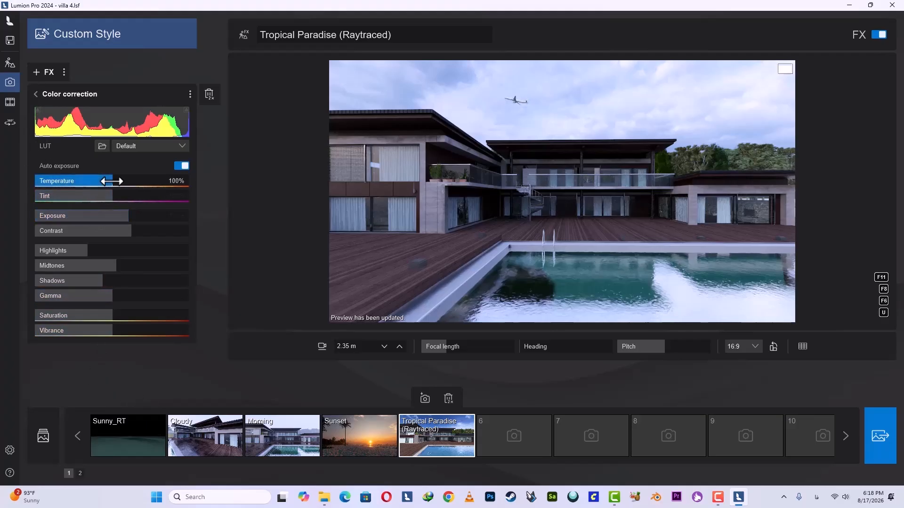
pyautogui.moveTo(111, 181)
pyautogui.mouseDown()
pyautogui.moveTo(121, 188)
pyautogui.moveTo(101, 189)
pyautogui.moveTo(110, 191)
pyautogui.mouseUp()
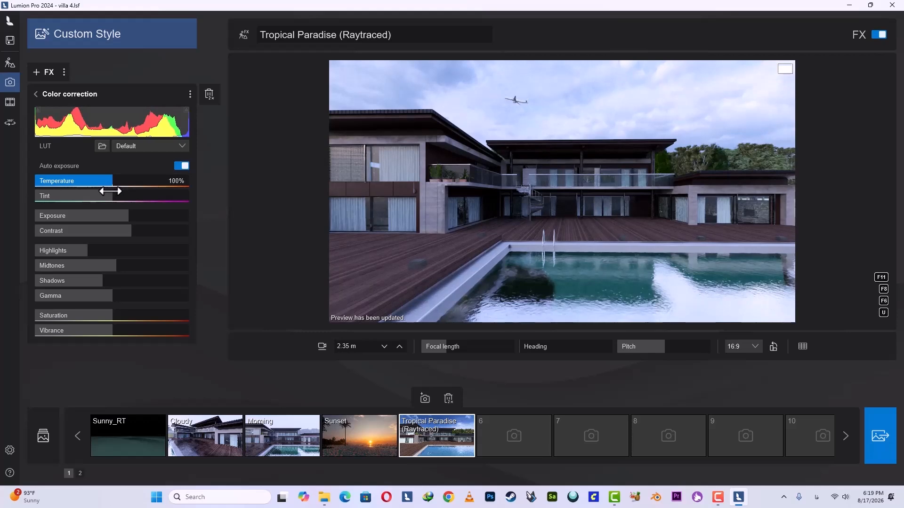
pyautogui.click(36, 93)
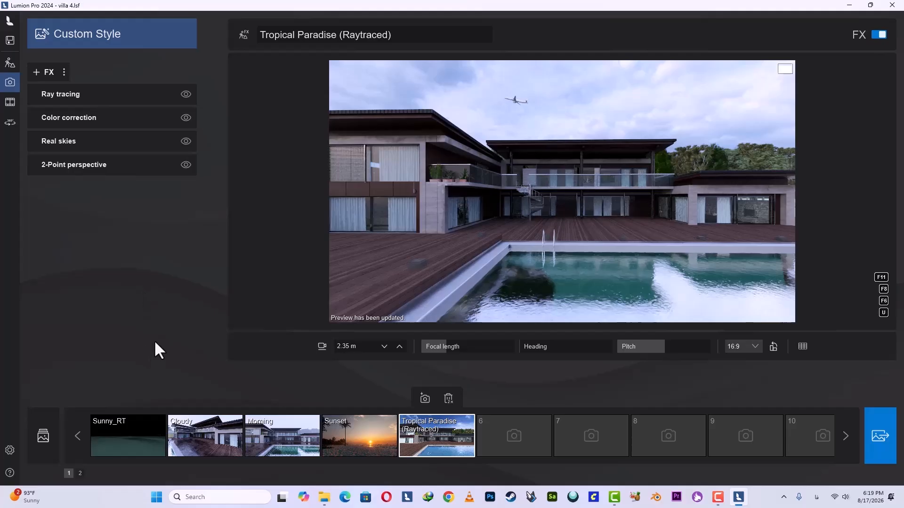
# Add the Precipitation effect from the Sky/Weather category and reduce its particle quantity to zero.
pyautogui.click(40, 77)
pyautogui.click(429, 178)
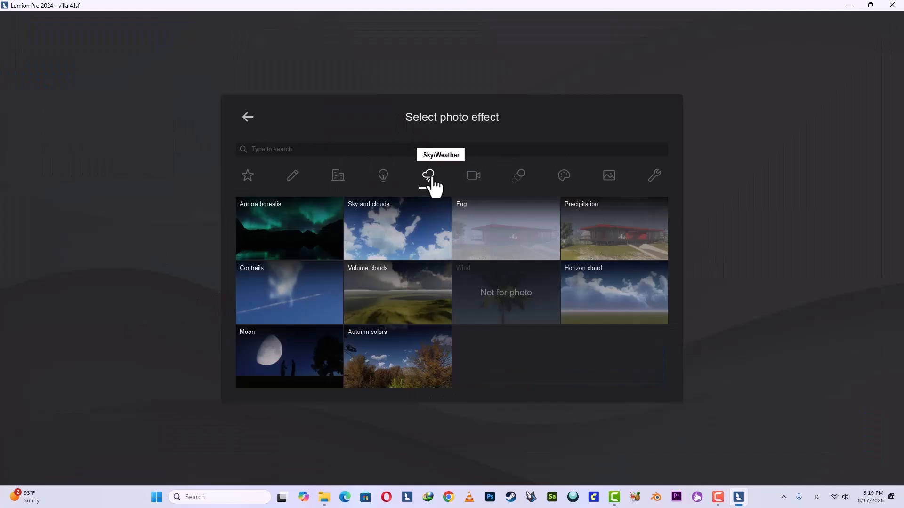
pyautogui.click(617, 246)
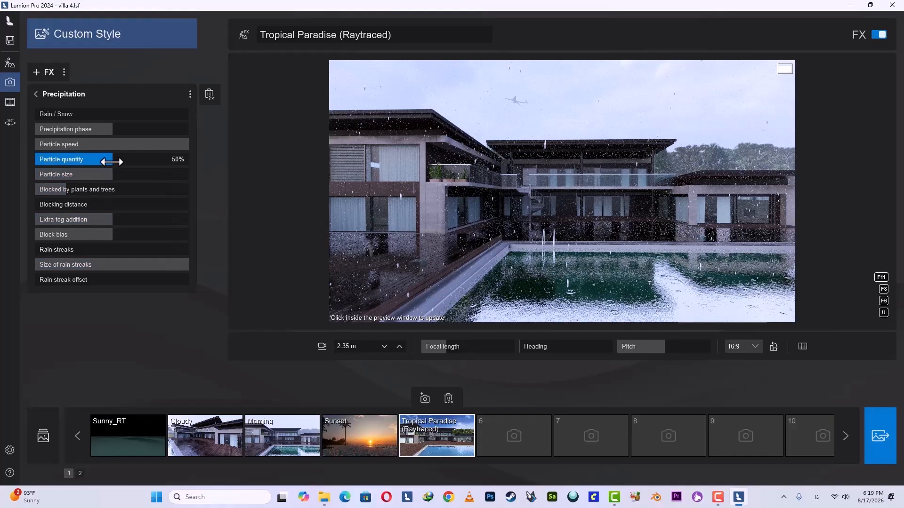
pyautogui.moveTo(112, 161); pyautogui.dragTo(17, 159)
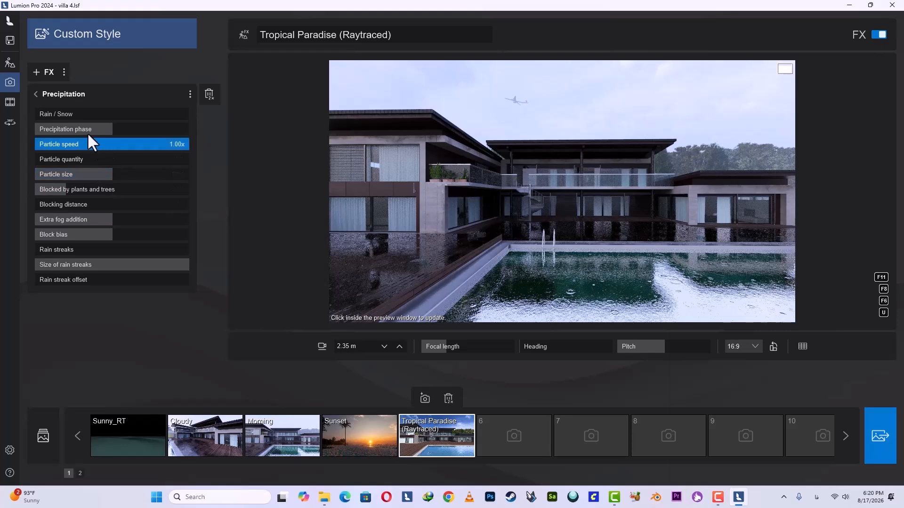
# Set the precipitation phase to about 34% and raise the extra fog addition to nearly two thirds of its range.
pyautogui.moveTo(116, 128); pyautogui.dragTo(88, 135)
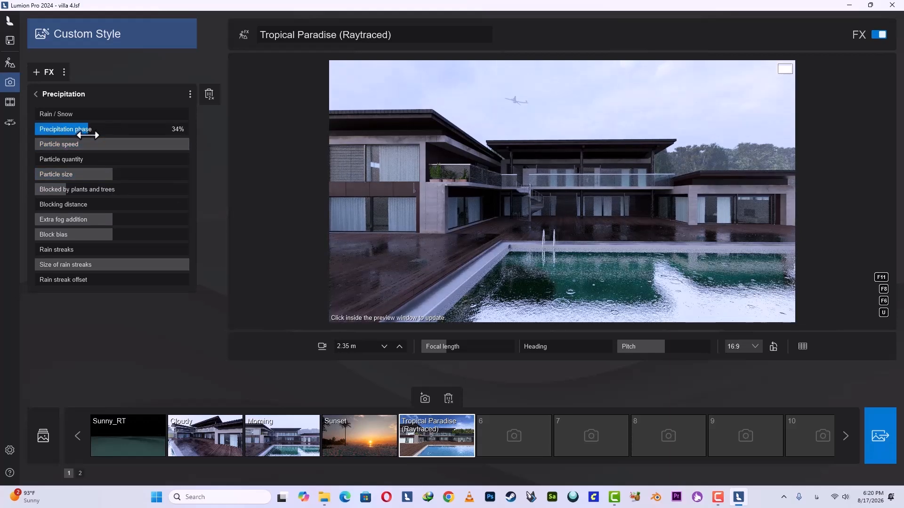
pyautogui.moveTo(80, 135); pyautogui.dragTo(87, 137)
pyautogui.moveTo(113, 220)
pyautogui.mouseDown()
pyautogui.moveTo(69, 222)
pyautogui.moveTo(117, 221)
pyautogui.mouseUp()
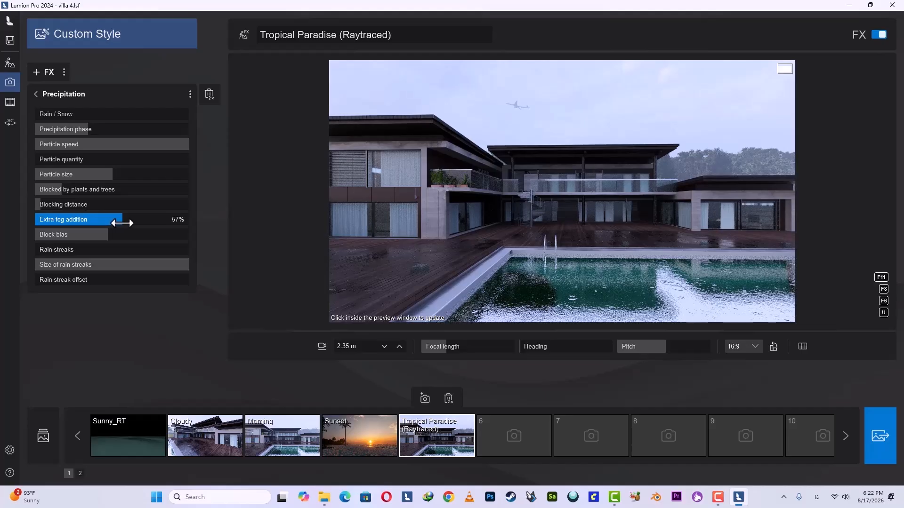
pyautogui.moveTo(121, 223); pyautogui.dragTo(134, 223)
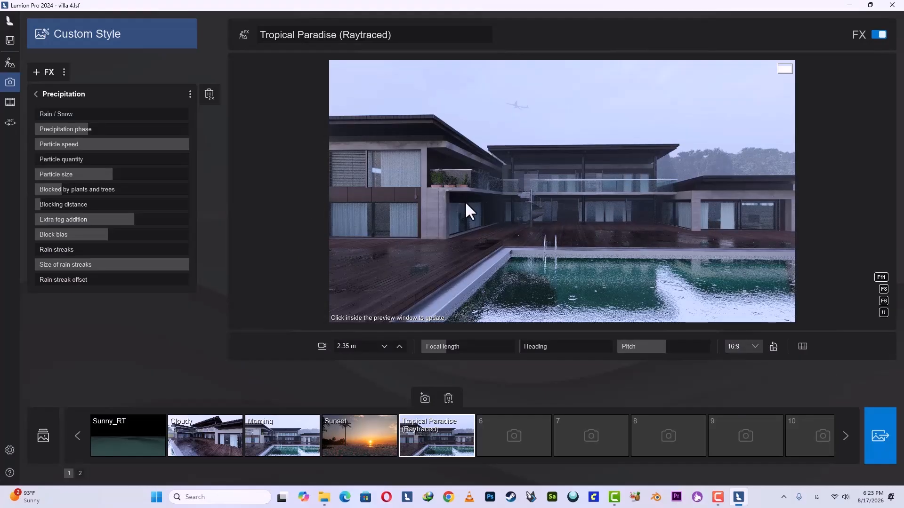
# Switch from the photo editor to Build mode.
pyautogui.click(9, 68)
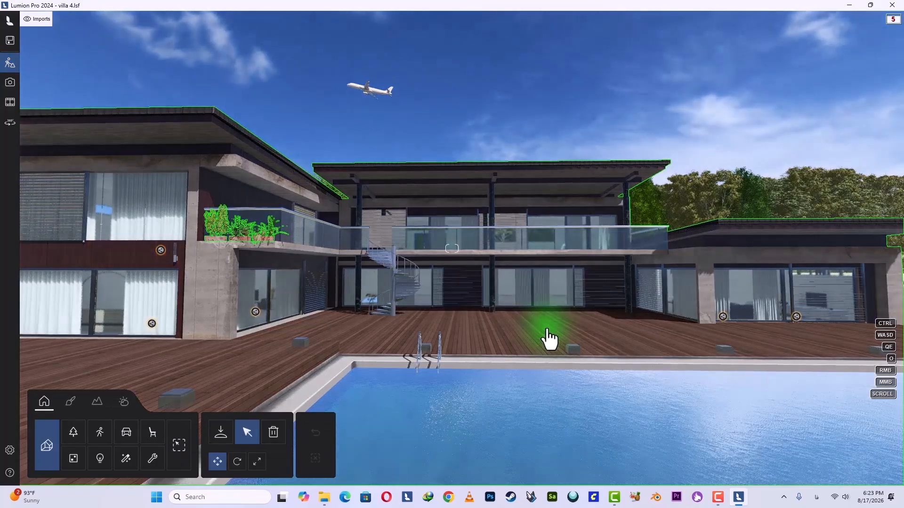
# Show the Boats layer in the scene and update the preview of the Tropical Paradise (Raytraced) photo.
pyautogui.moveTo(476, 292); pyautogui.dragTo(473, 297, button='right')
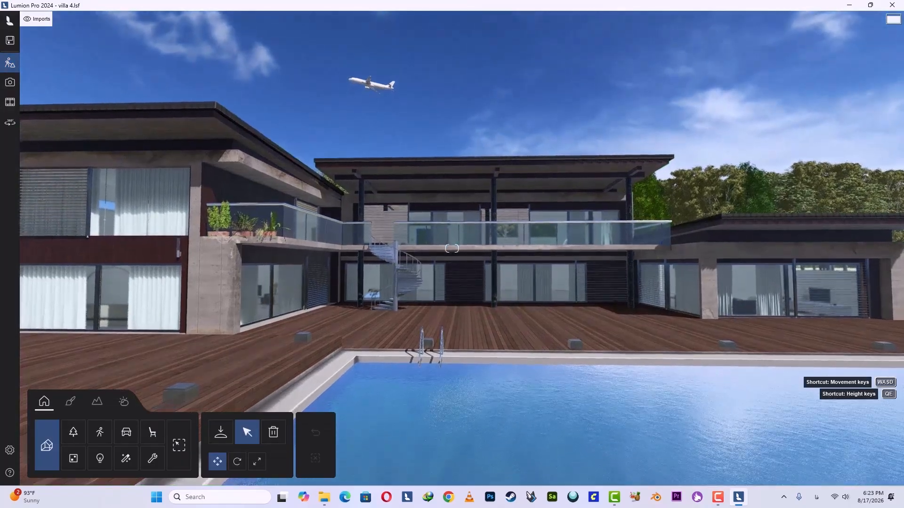
pyautogui.moveTo(81, 40)
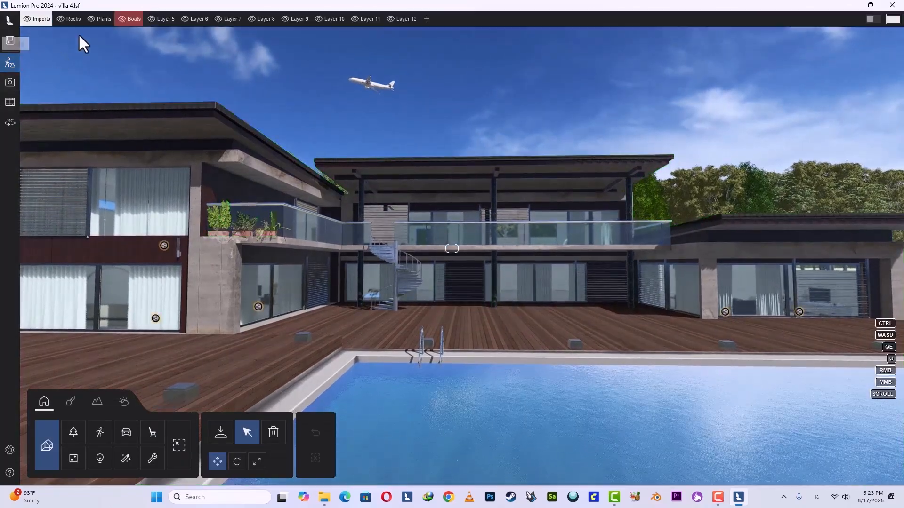
pyautogui.click(122, 19)
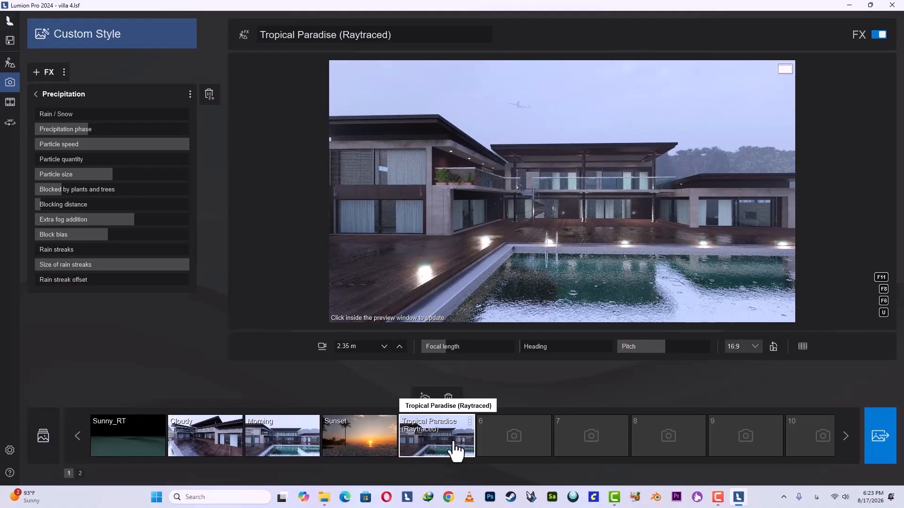
pyautogui.click(502, 226)
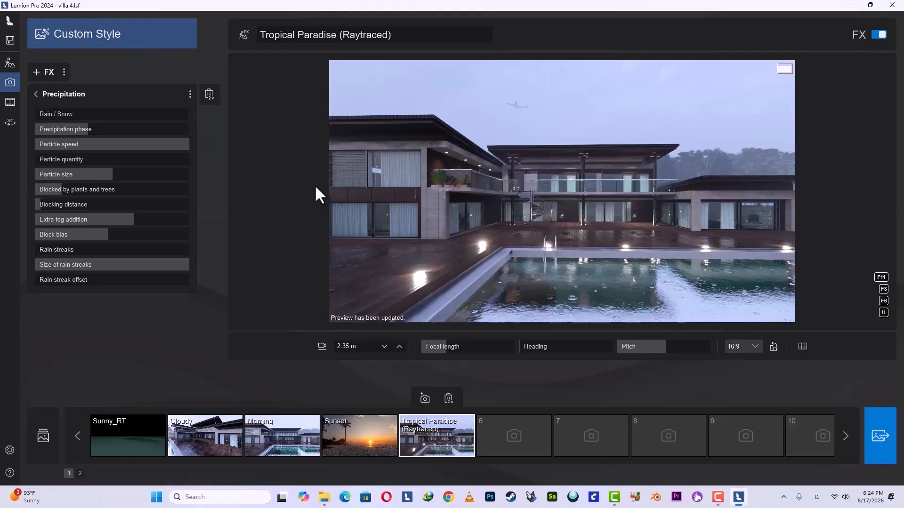
# Return to Build mode and open the material settings of the wooden deck beside the pool.
pyautogui.click(9, 71)
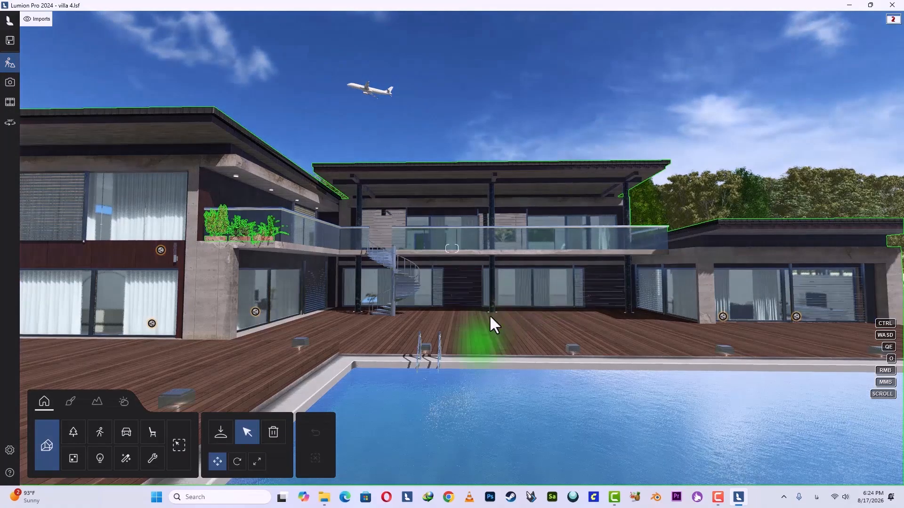
pyautogui.moveTo(489, 316); pyautogui.dragTo(400, 339, button='right')
pyautogui.press('w')
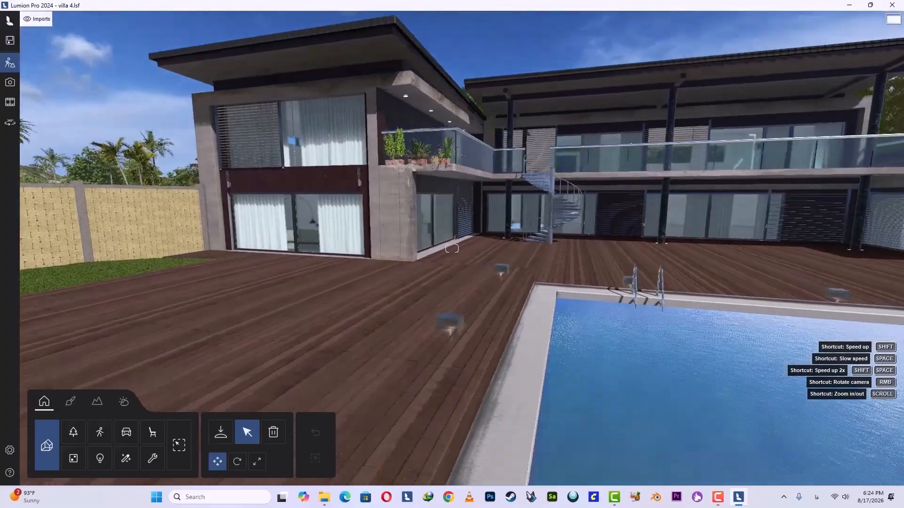
pyautogui.moveTo(452, 249); pyautogui.dragTo(490, 296, button='right')
pyautogui.press('w')
pyautogui.press('w')
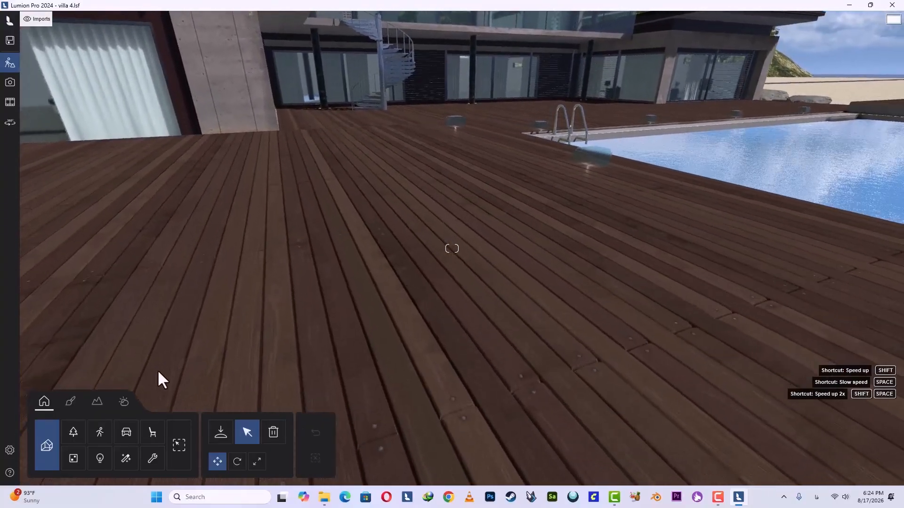
pyautogui.click(61, 406)
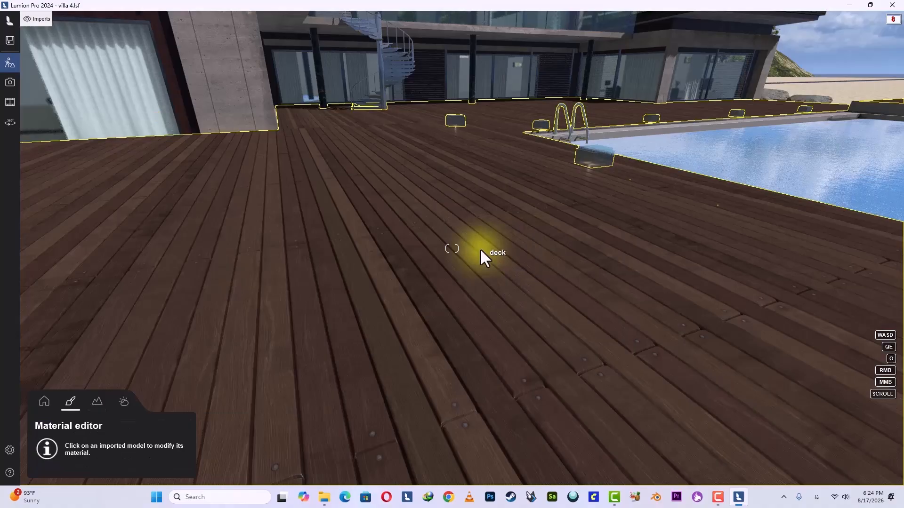
pyautogui.click(480, 249)
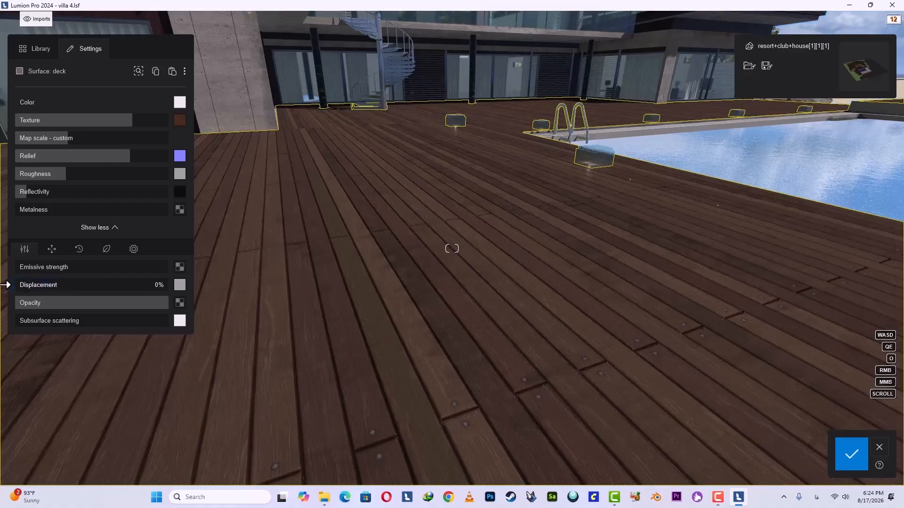
# Set the deck material's displacement to about 28% and save the material changes.
pyautogui.moveTo(7, 285); pyautogui.dragTo(97, 288)
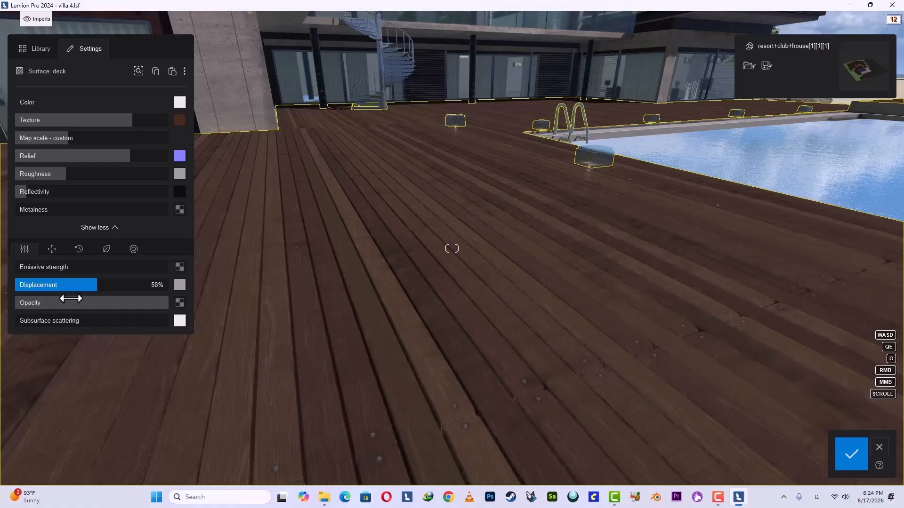
pyautogui.moveTo(85, 285); pyautogui.dragTo(30, 296)
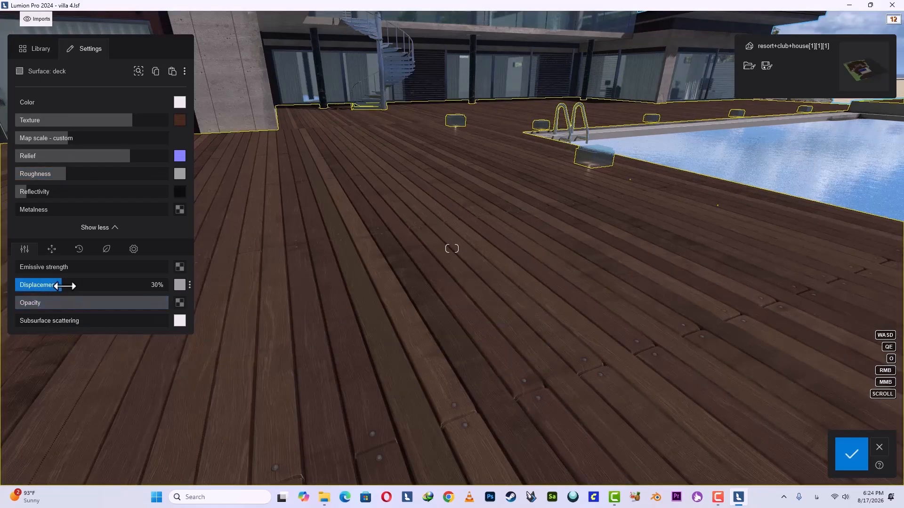
pyautogui.moveTo(65, 286)
pyautogui.mouseDown()
pyautogui.moveTo(48, 286)
pyautogui.moveTo(66, 293)
pyautogui.mouseUp()
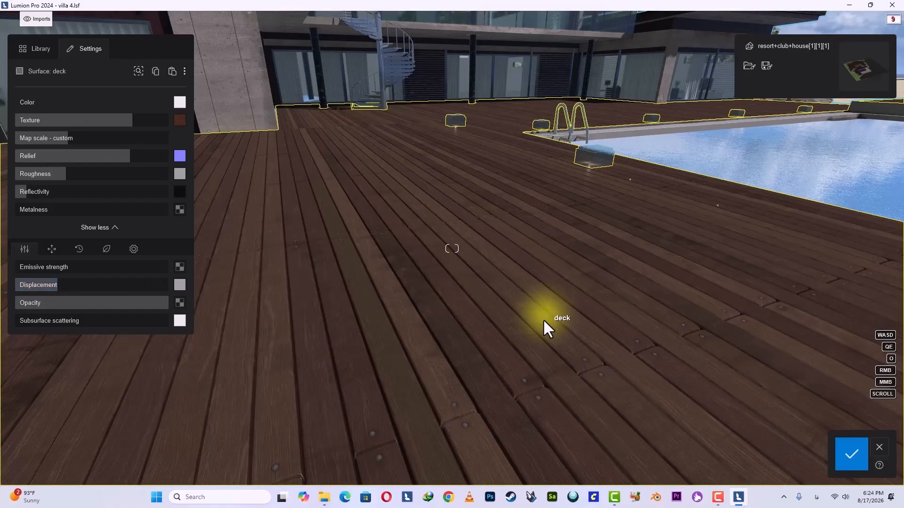
pyautogui.moveTo(536, 327); pyautogui.dragTo(461, 214, button='right')
pyautogui.press('w')
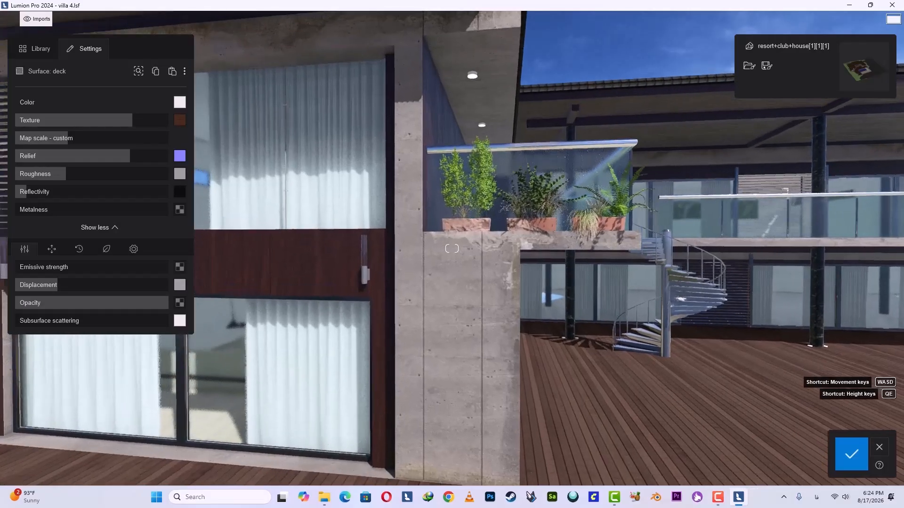
pyautogui.press('w')
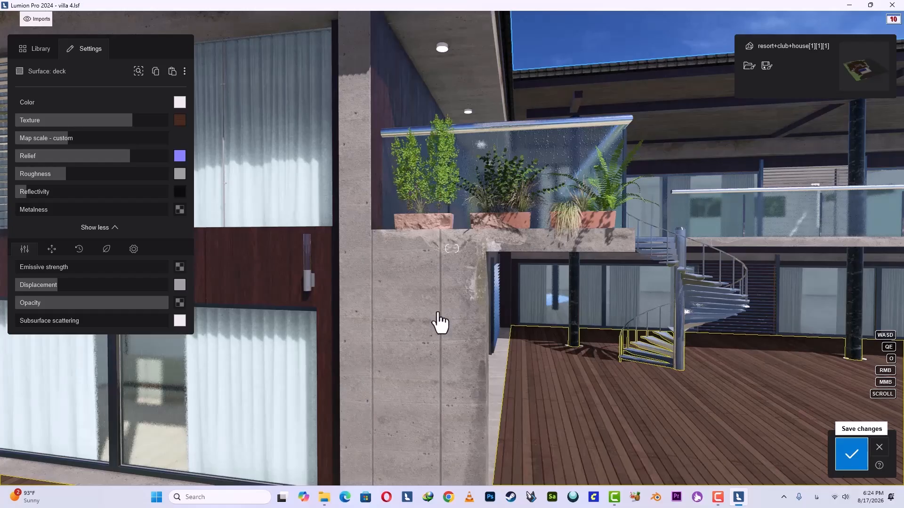
pyautogui.moveTo(435, 336); pyautogui.dragTo(436, 287, button='right')
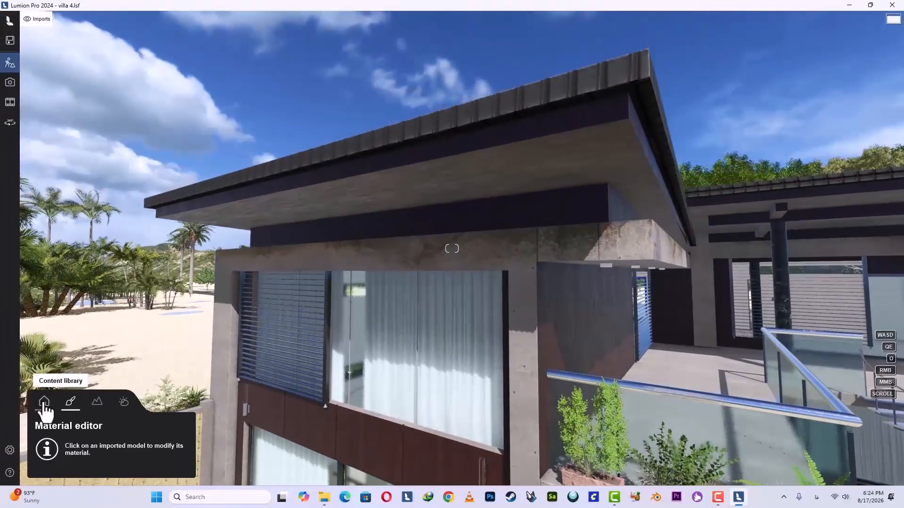
# Place the Pothole 002 decal from the Effects library on the concrete band above the upper-floor window.
pyautogui.click(44, 402)
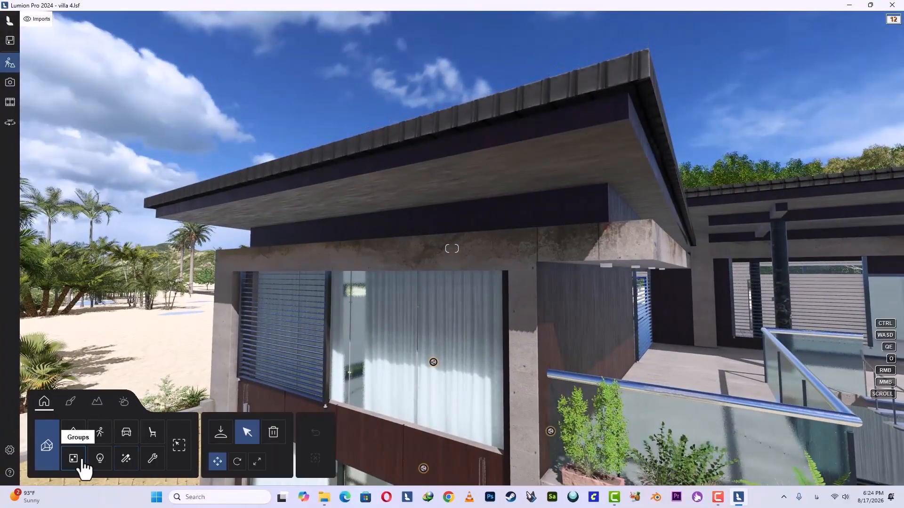
pyautogui.click(124, 462)
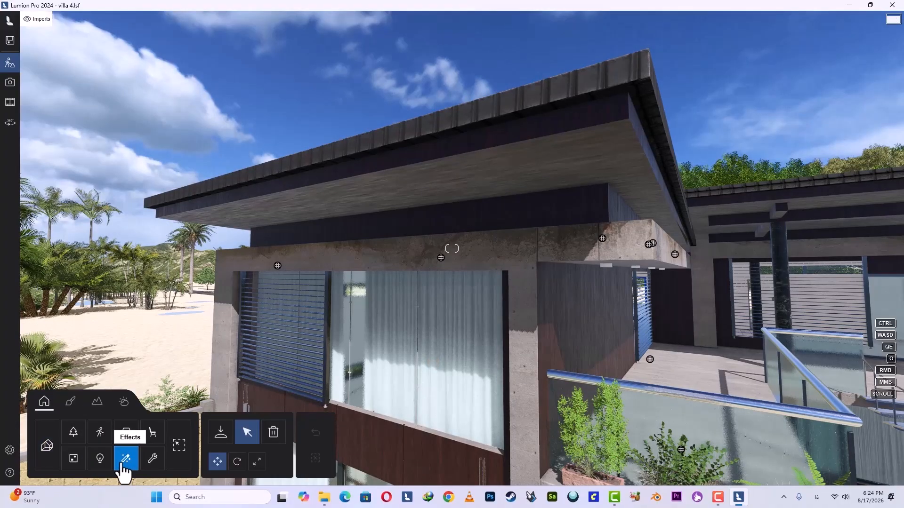
pyautogui.click(220, 435)
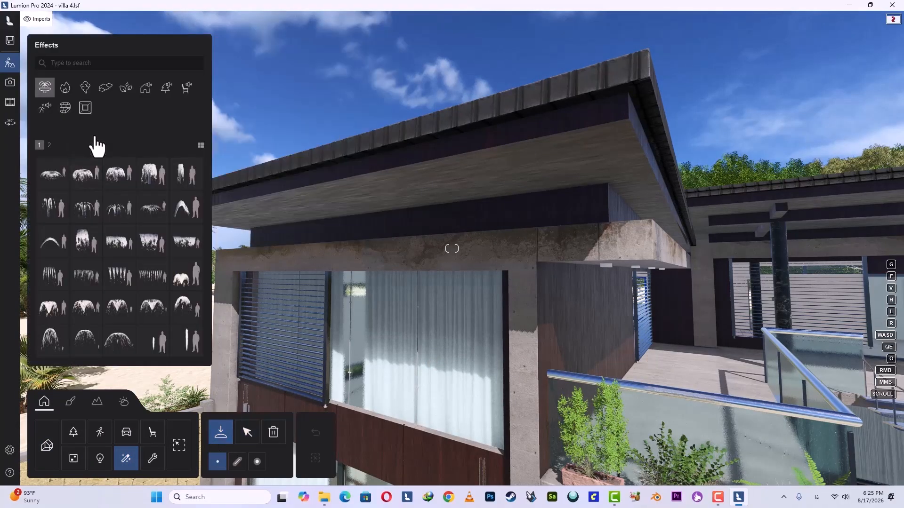
pyautogui.click(65, 108)
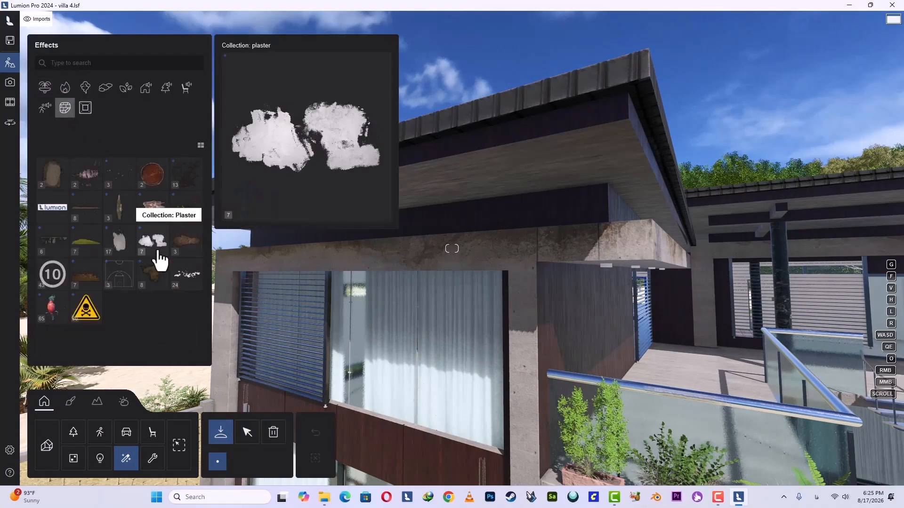
pyautogui.click(183, 245)
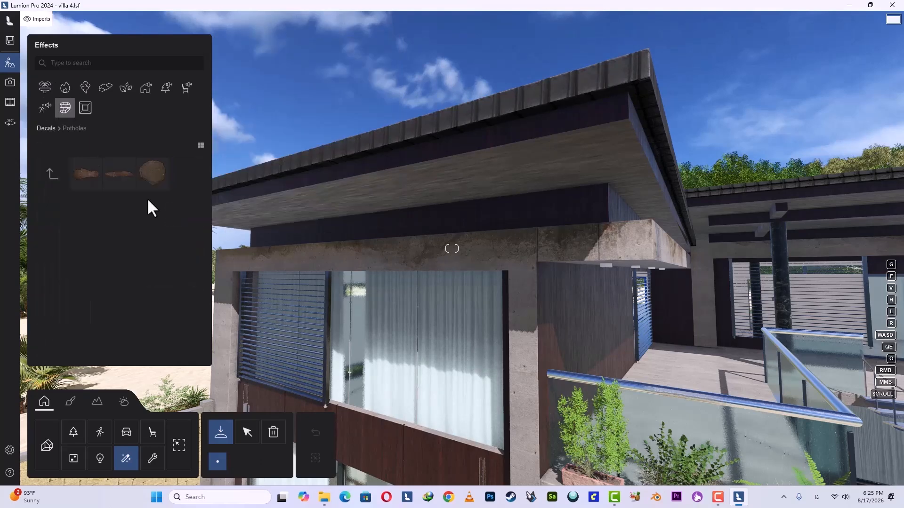
pyautogui.click(119, 173)
pyautogui.click(448, 236)
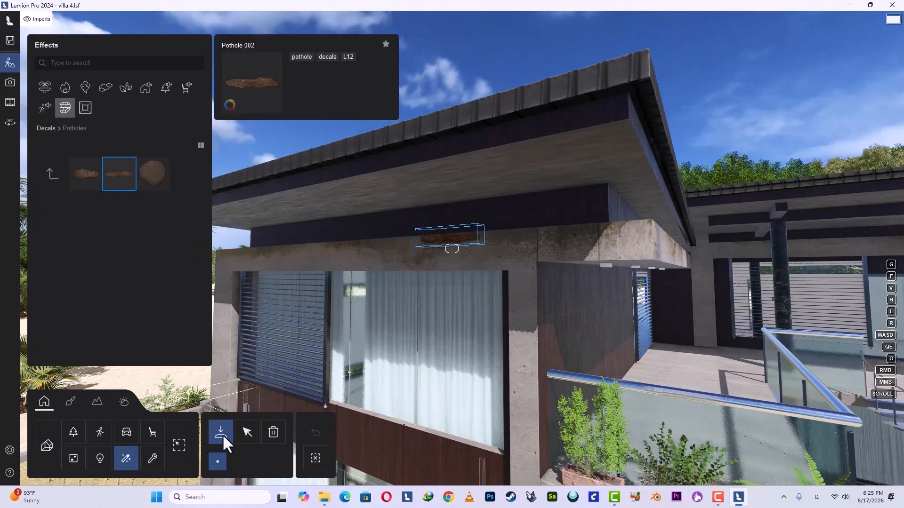
# Enlarge the pothole decal and move it along the concrete band to the corner above the balcony.
pyautogui.click(247, 432)
pyautogui.click(256, 461)
pyautogui.moveTo(337, 441); pyautogui.dragTo(386, 442)
pyautogui.click(218, 461)
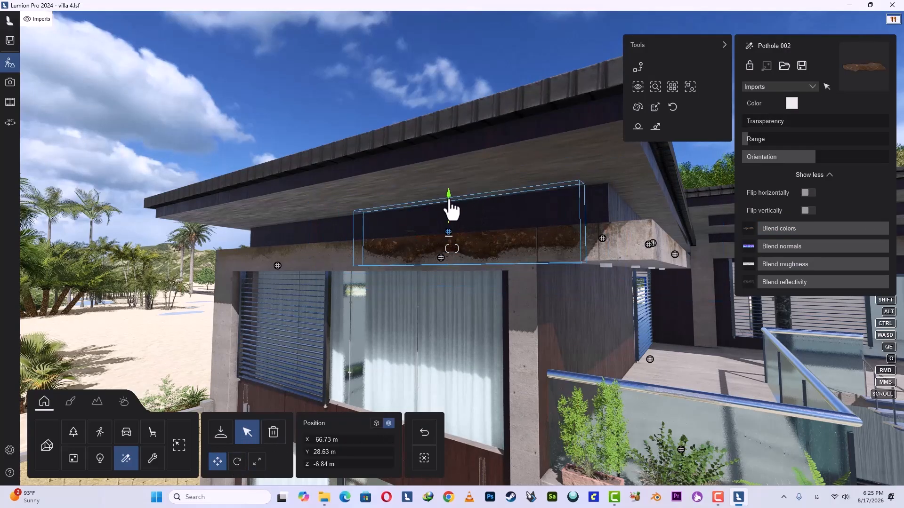
pyautogui.moveTo(419, 241); pyautogui.dragTo(498, 246)
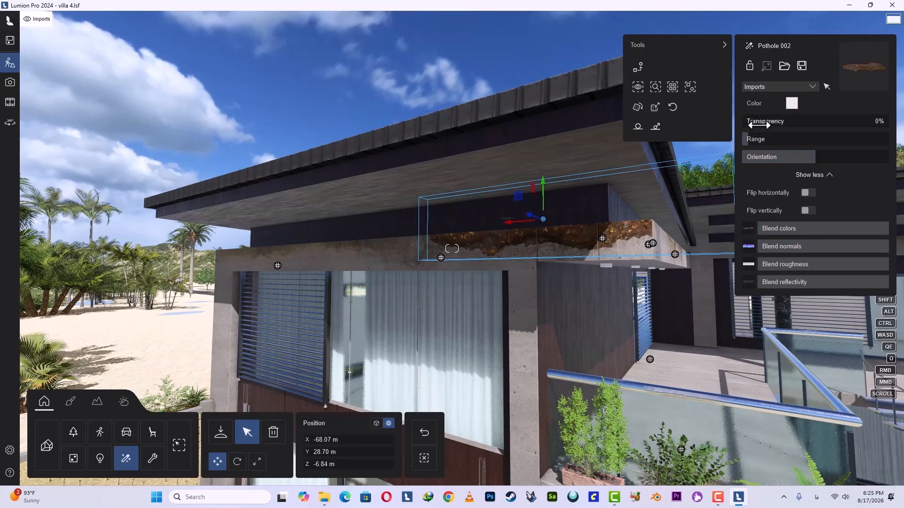
# Set the decal's transparency to 60% and blend colors to 59%, and shift it slightly further along the band.
pyautogui.moveTo(757, 125); pyautogui.dragTo(824, 135)
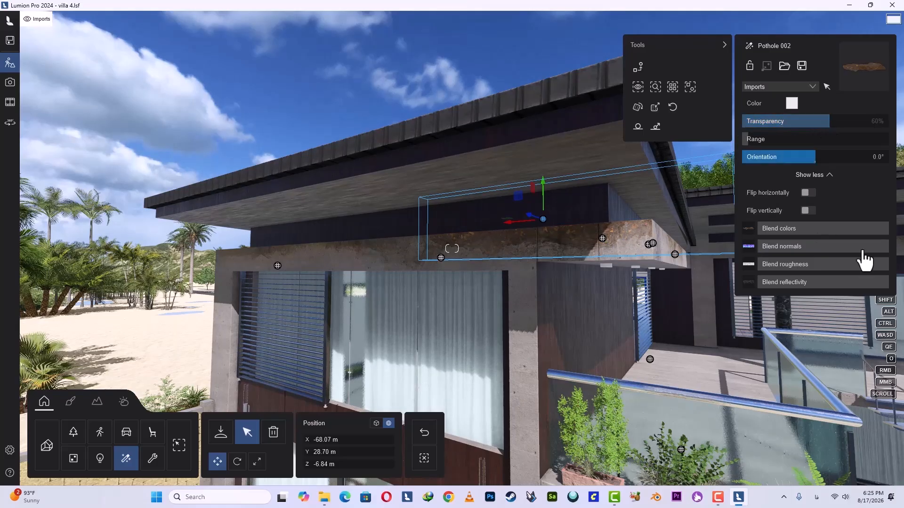
pyautogui.moveTo(857, 228); pyautogui.dragTo(840, 232)
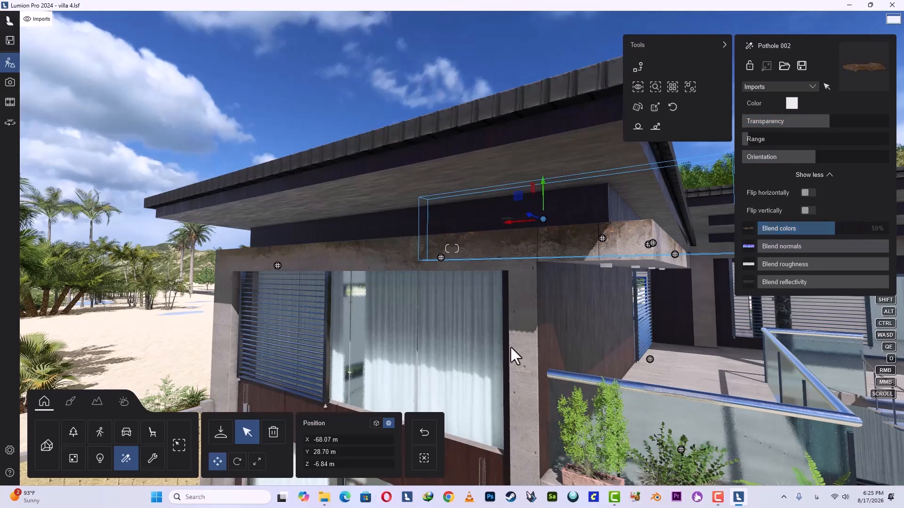
pyautogui.moveTo(508, 227); pyautogui.dragTo(515, 229)
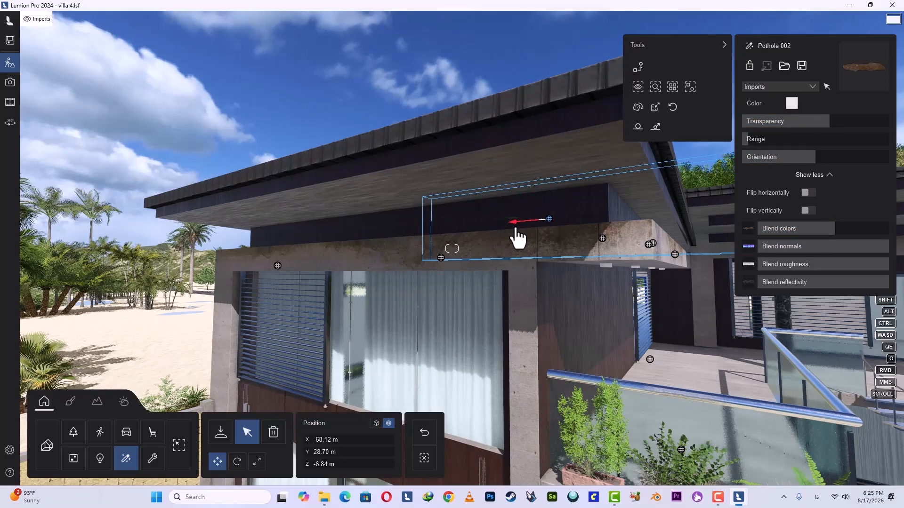
# Examine the concrete facades of the balcony block, the middle block and the single-storey wing from around the deck.
pyautogui.press('s')
pyautogui.press('d')
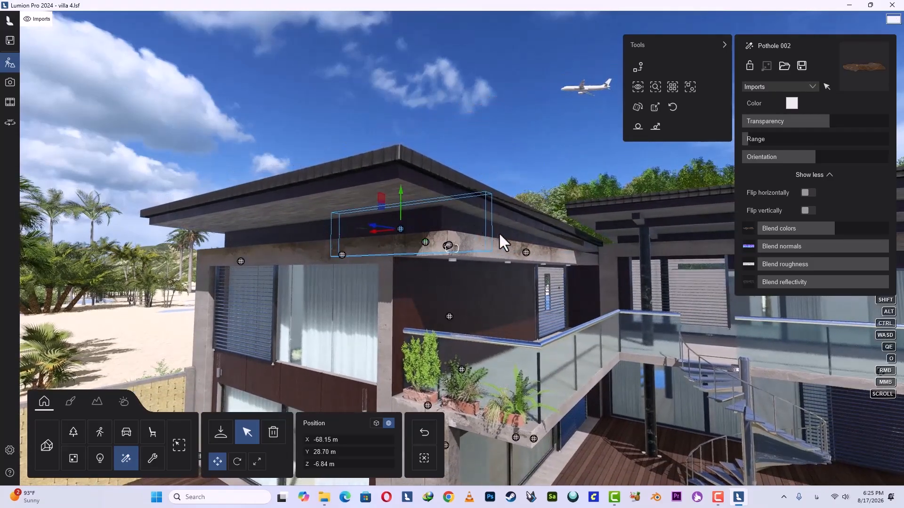
pyautogui.moveTo(386, 260); pyautogui.dragTo(239, 217, button='right')
pyautogui.press('d')
pyautogui.press('w')
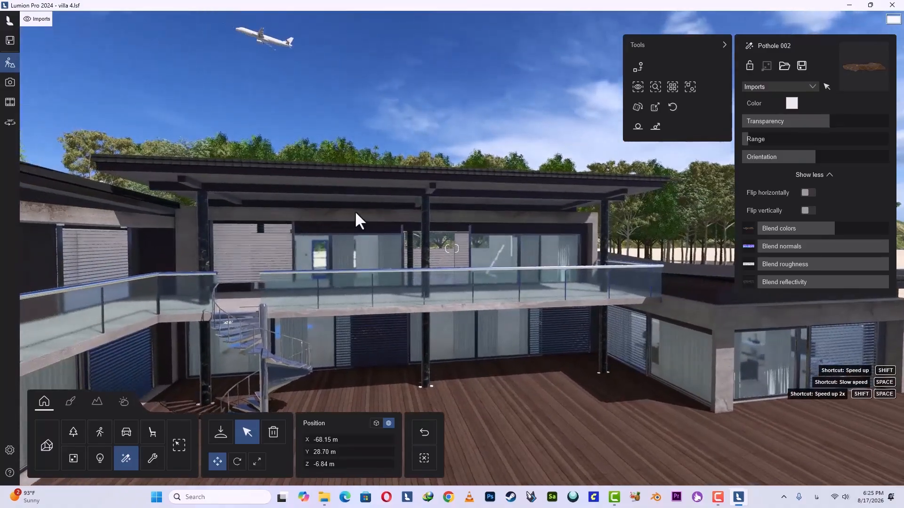
pyautogui.press('w')
pyautogui.moveTo(537, 217); pyautogui.dragTo(461, 193, button='right')
pyautogui.press('d')
pyautogui.moveTo(489, 242); pyautogui.dragTo(589, 248, button='right')
pyautogui.press('s')
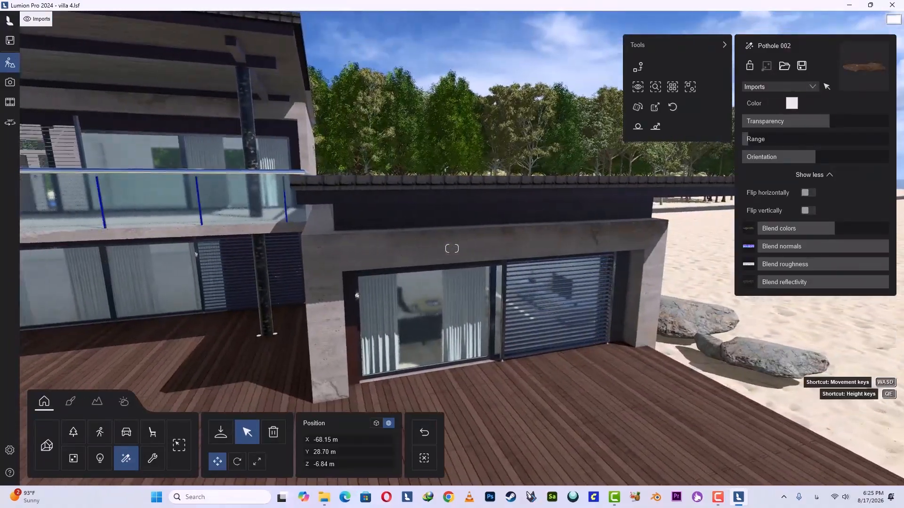
pyautogui.moveTo(427, 252); pyautogui.dragTo(273, 268, button='right')
pyautogui.press('a')
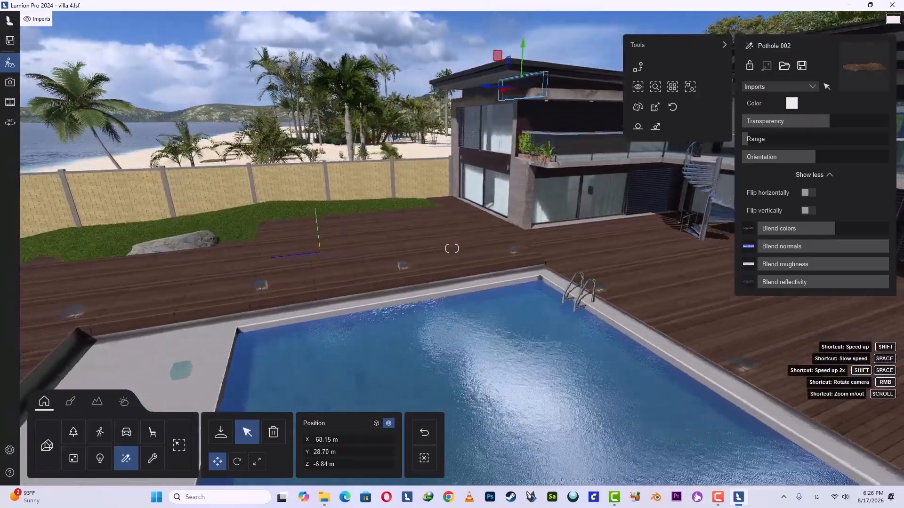
# Open the Water_Pool_Light surface of the pool for editing in the material editor.
pyautogui.moveTo(451, 249); pyautogui.dragTo(536, 218, button='right')
pyautogui.press('s')
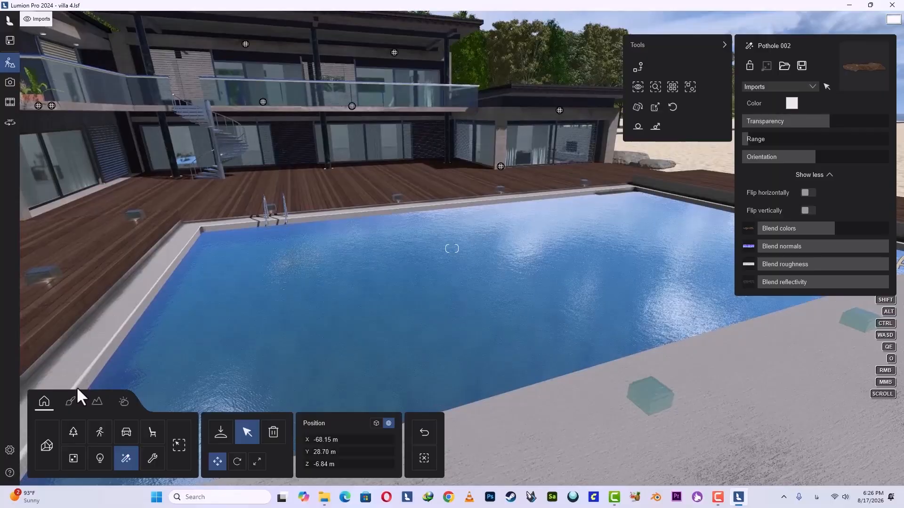
pyautogui.click(71, 402)
pyautogui.press('d')
pyautogui.moveTo(381, 323); pyautogui.dragTo(269, 324, button='right')
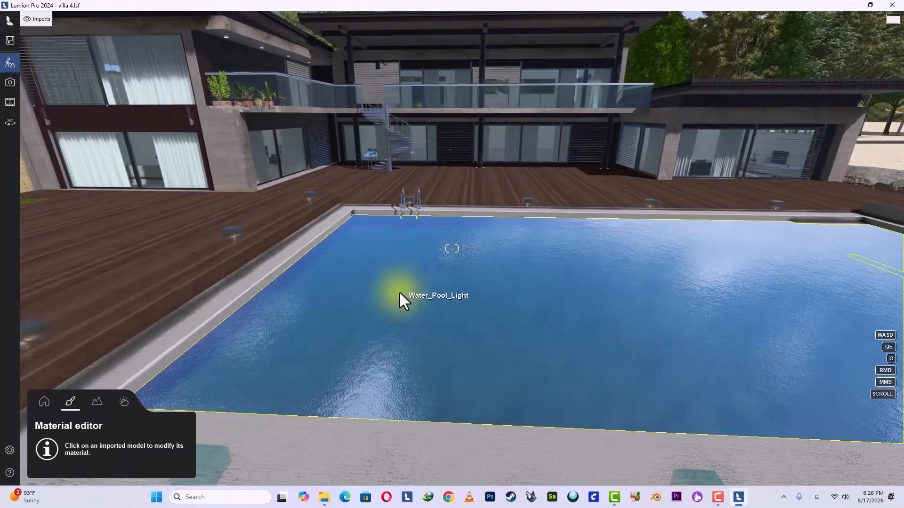
pyautogui.click(399, 292)
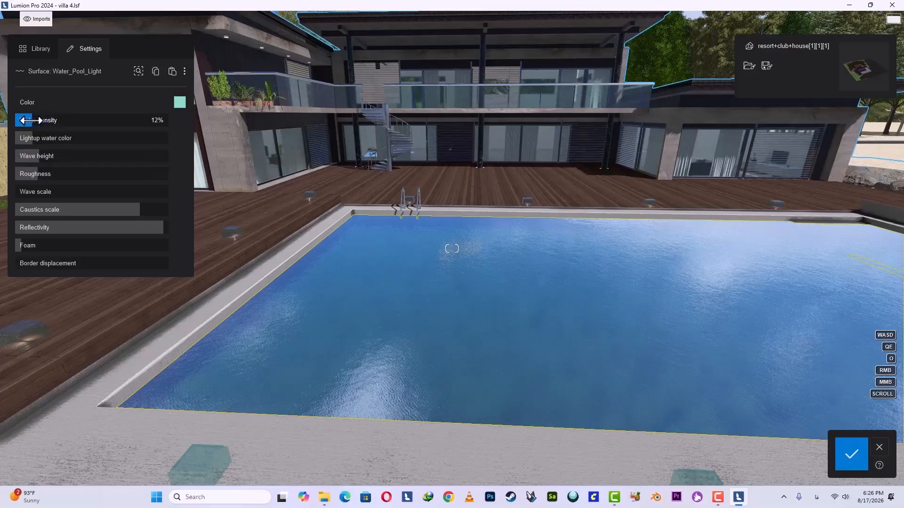
# Fine-tune the pool water's density, lightup color and roughness, and set wave height to 13% and wave scale to 0%.
pyautogui.moveTo(23, 122)
pyautogui.mouseDown()
pyautogui.moveTo(137, 124)
pyautogui.moveTo(40, 126)
pyautogui.mouseUp()
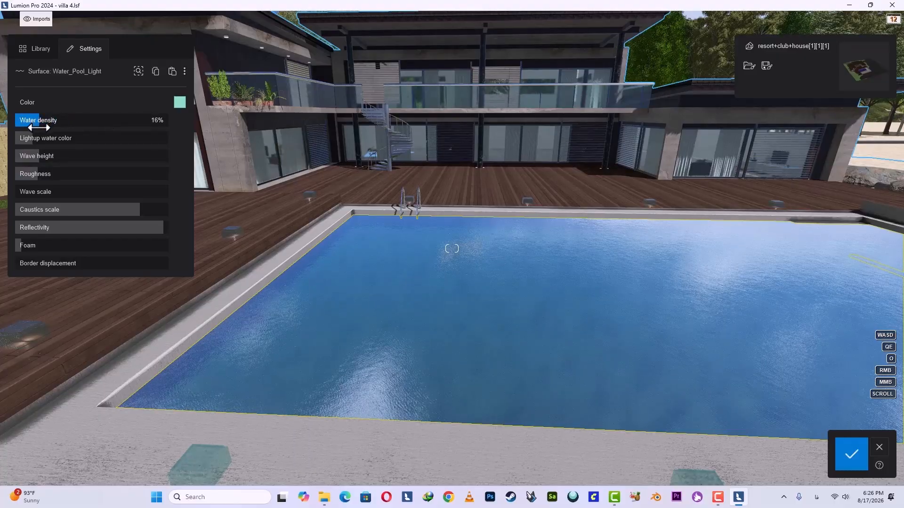
pyautogui.moveTo(30, 142)
pyautogui.mouseDown()
pyautogui.moveTo(142, 138)
pyautogui.moveTo(32, 143)
pyautogui.mouseUp()
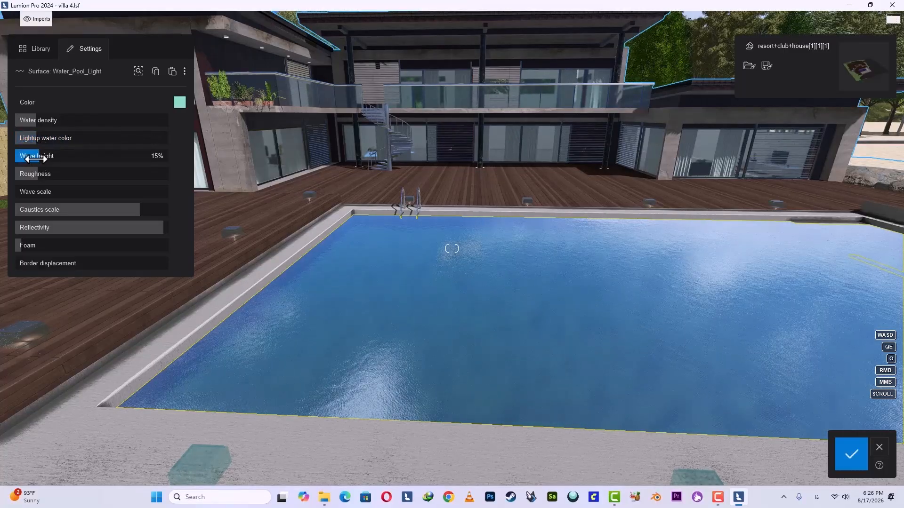
pyautogui.moveTo(42, 159)
pyautogui.mouseDown()
pyautogui.moveTo(104, 161)
pyautogui.moveTo(43, 162)
pyautogui.mouseUp()
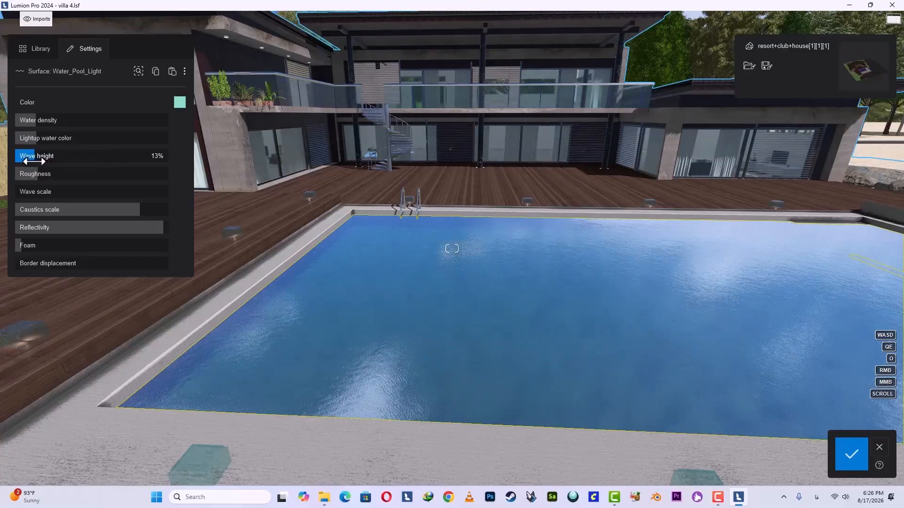
pyautogui.moveTo(68, 178); pyautogui.dragTo(41, 182)
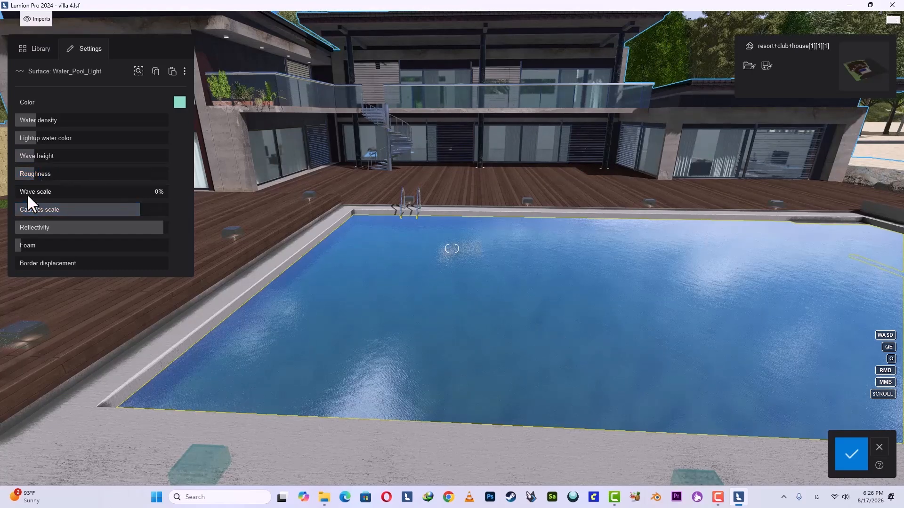
pyautogui.moveTo(52, 195); pyautogui.dragTo(7, 197)
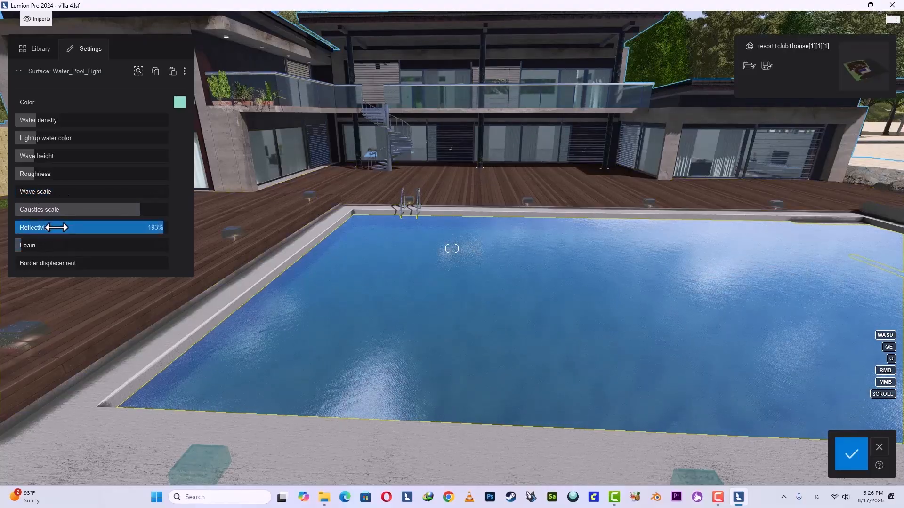
# Raise the pool water's caustics scale slightly, fine-tune its reflectivity, and set foam to 42%.
pyautogui.click(147, 210)
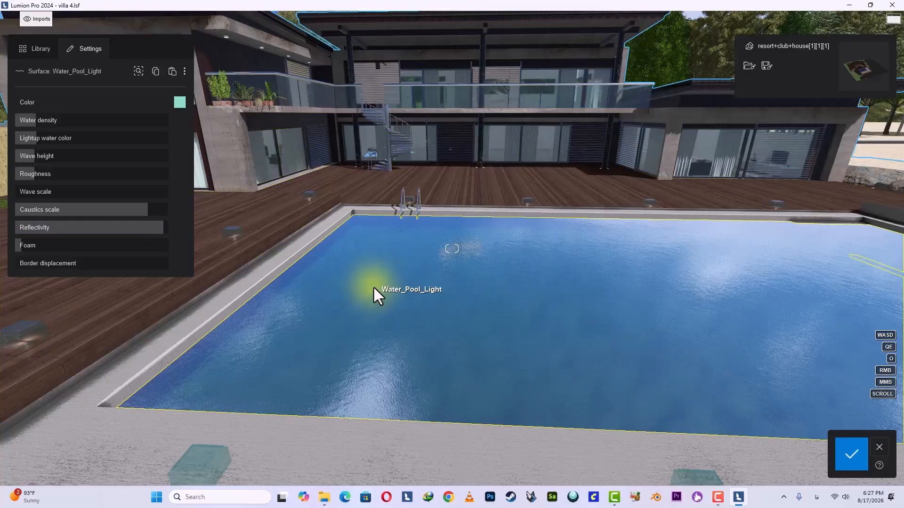
pyautogui.moveTo(157, 225)
pyautogui.mouseDown()
pyautogui.moveTo(65, 226)
pyautogui.moveTo(133, 228)
pyautogui.moveTo(158, 240)
pyautogui.mouseUp()
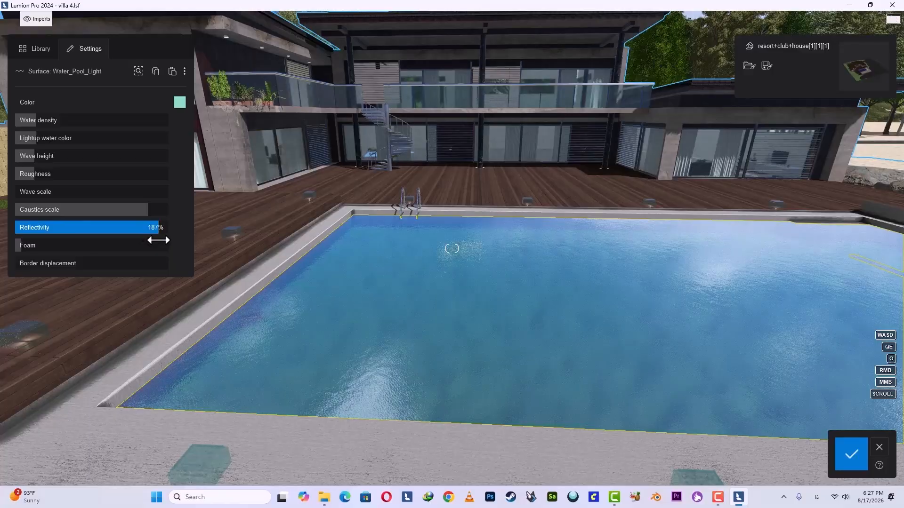
pyautogui.moveTo(399, 258); pyautogui.dragTo(393, 256, button='right')
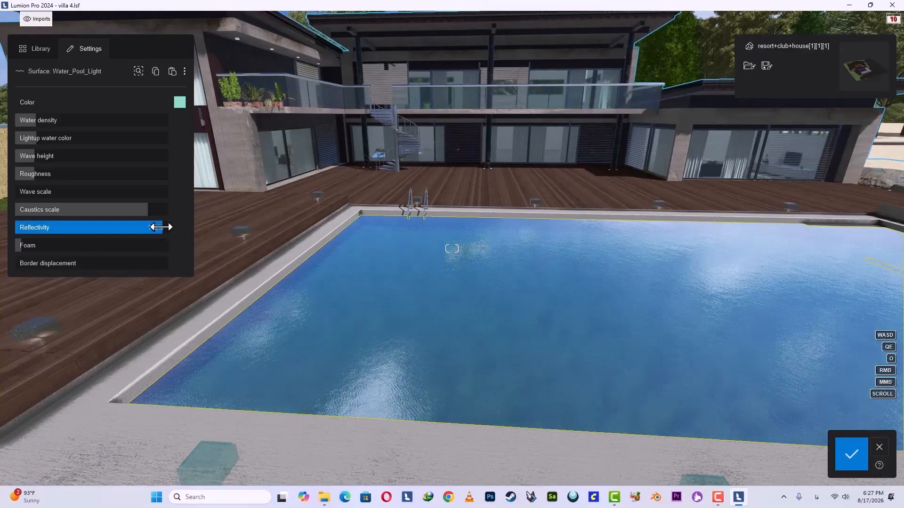
pyautogui.moveTo(22, 250); pyautogui.dragTo(161, 263)
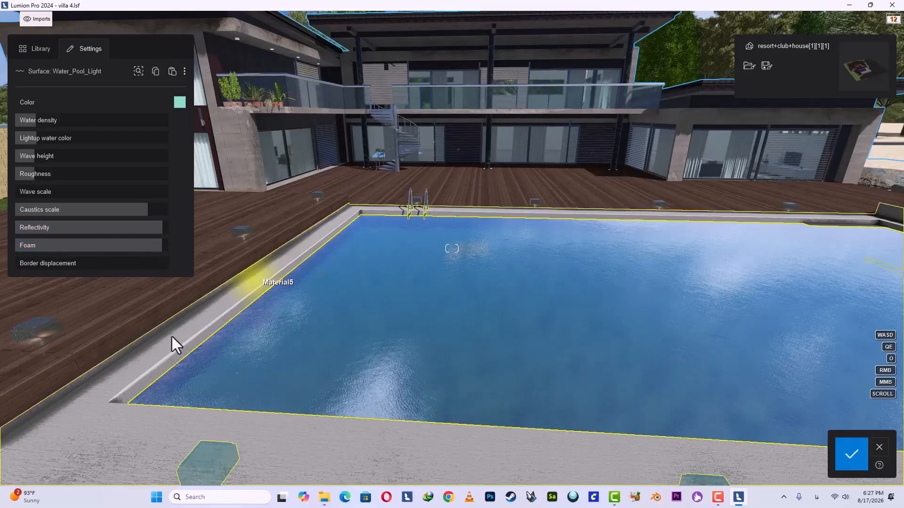
pyautogui.moveTo(106, 257); pyautogui.dragTo(46, 257)
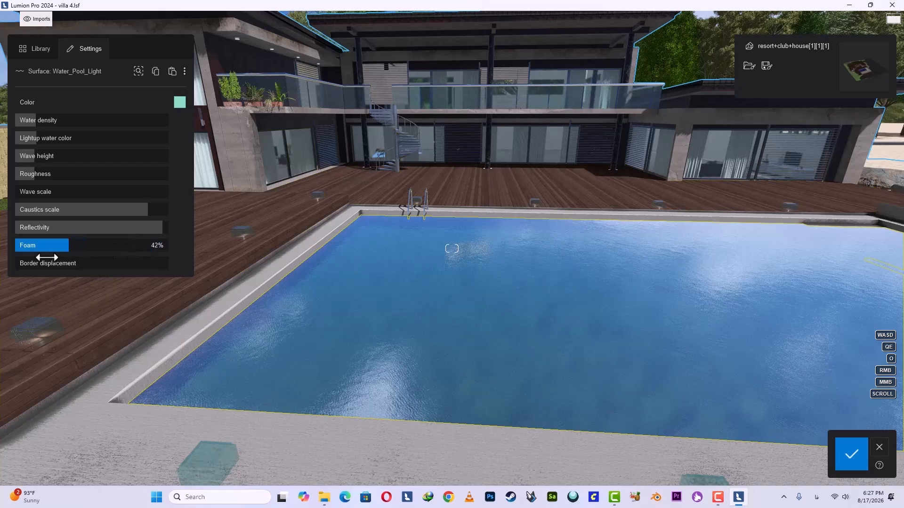